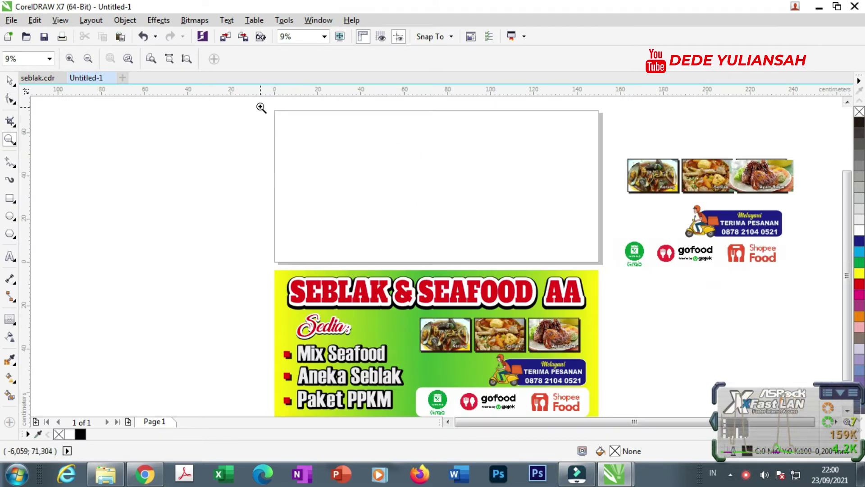
Step: Create a page-sized rectangle, 150 by 70 cm, on the blank page above the sample banner
drag(260, 103, 609, 361)
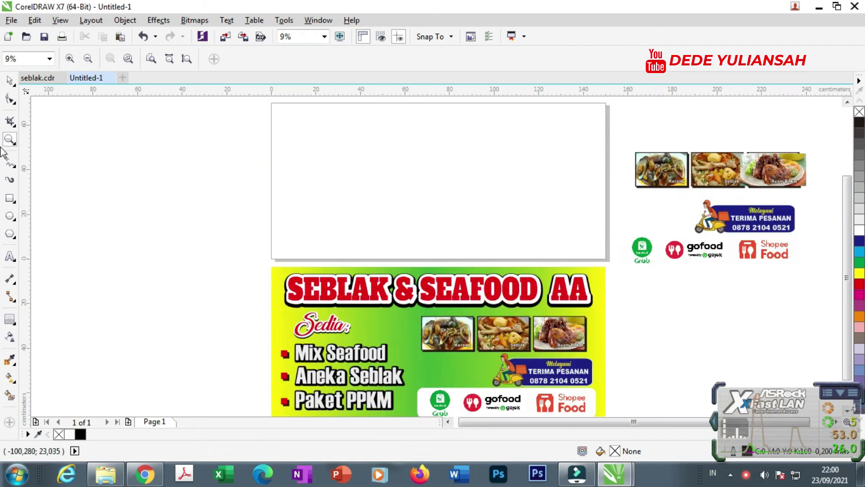
click(10, 81)
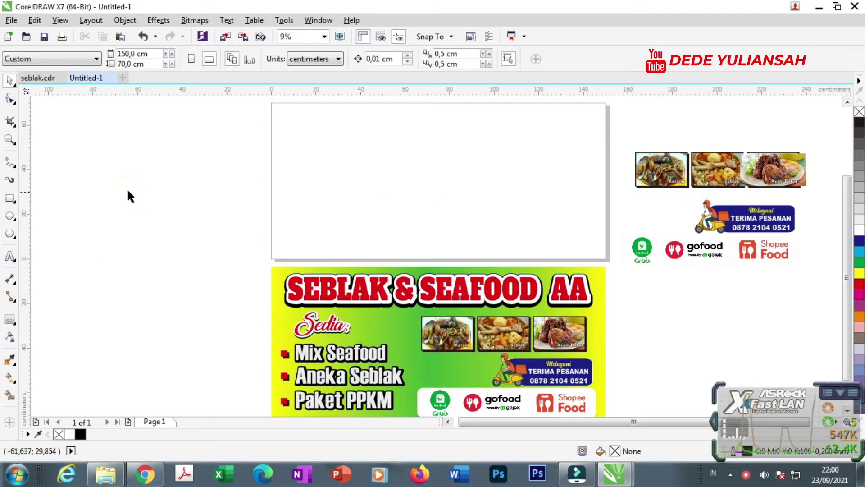
double_click(10, 198)
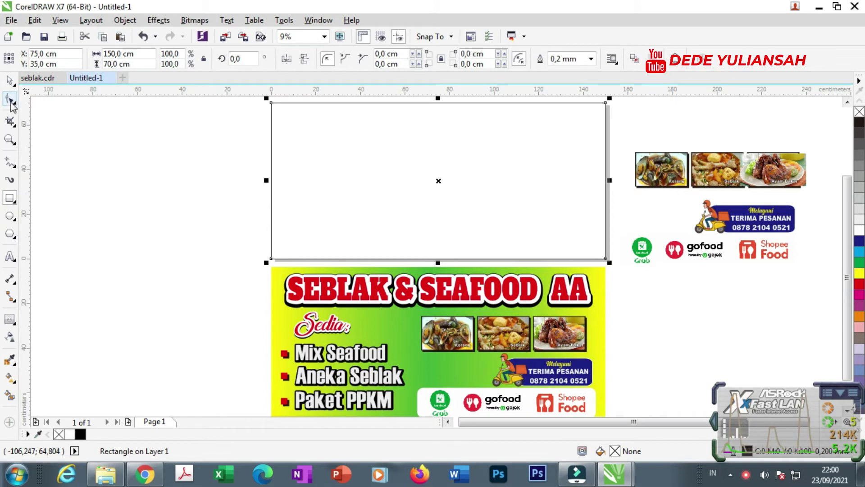
click(11, 80)
drag(398, 174, 153, 237)
key(ctrl+z)
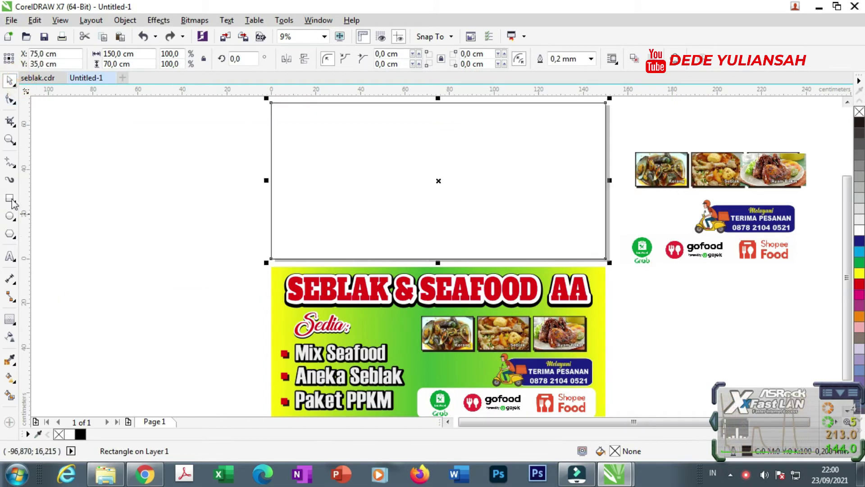
Step: Fill the page rectangle with the green sampled from the middle of the sample banner's background
click(10, 359)
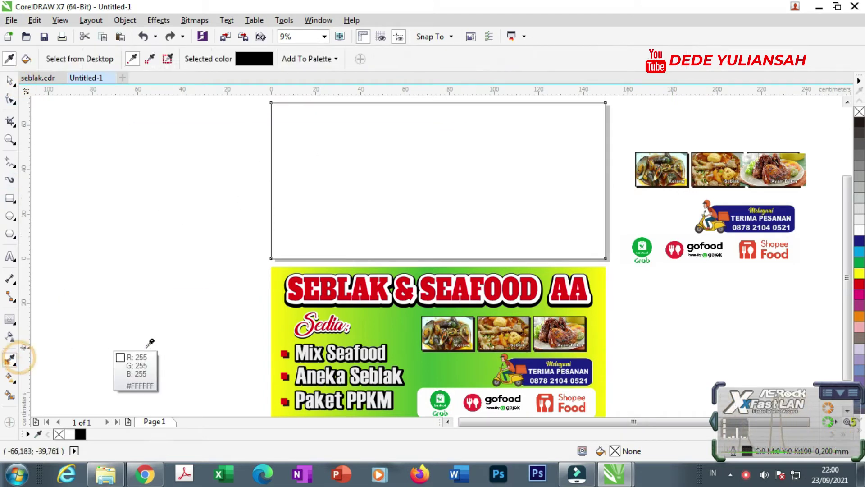
click(411, 324)
click(403, 179)
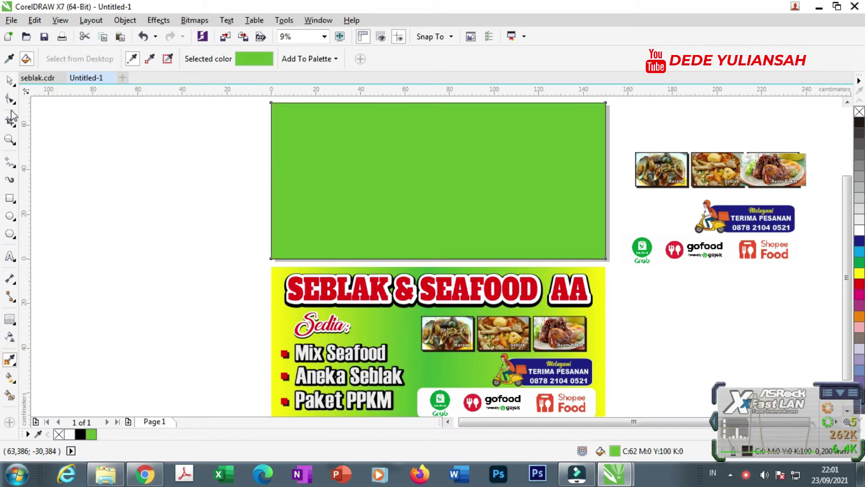
click(10, 82)
Step: Change the rectangle's fill to a linear fountain fill and set its end colour to the palette's yellow, #FFF000
click(105, 219)
click(449, 175)
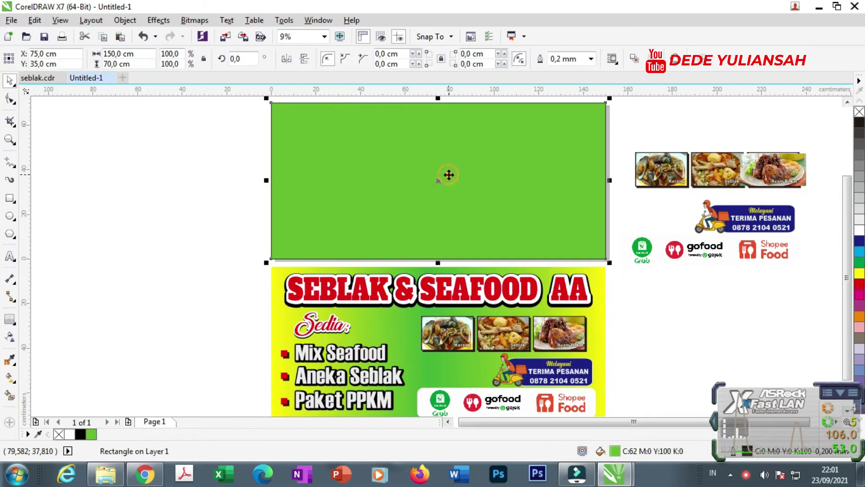
double_click(616, 451)
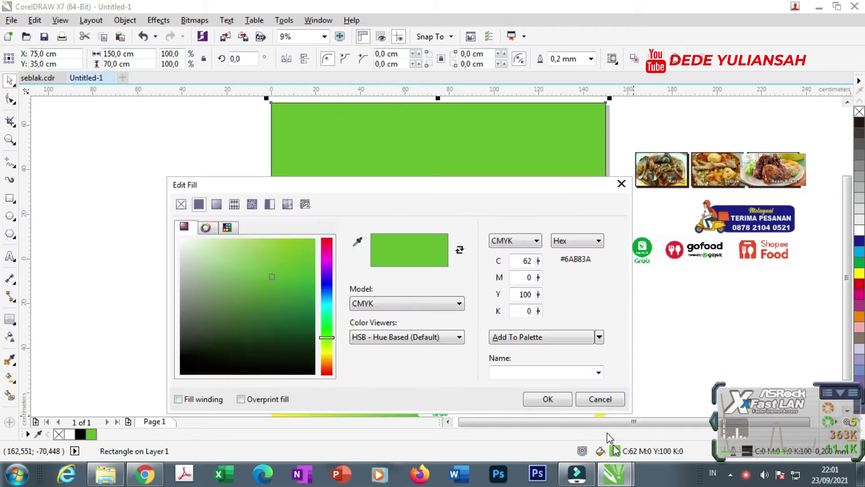
click(217, 204)
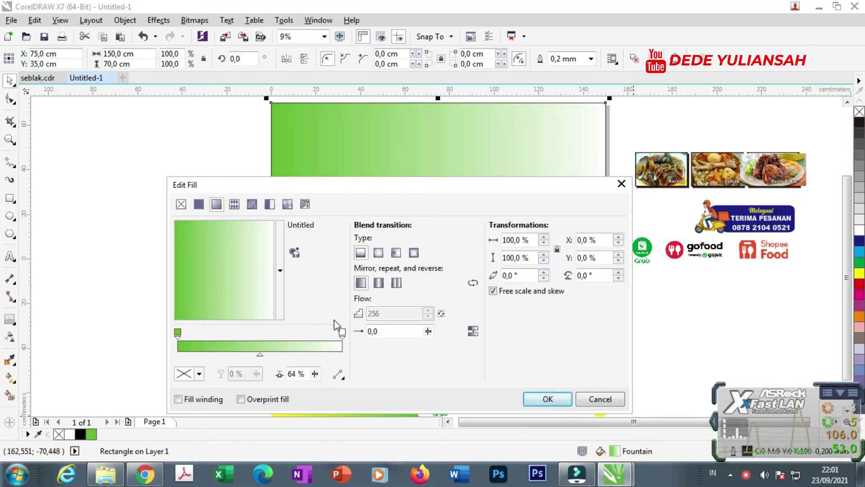
click(342, 331)
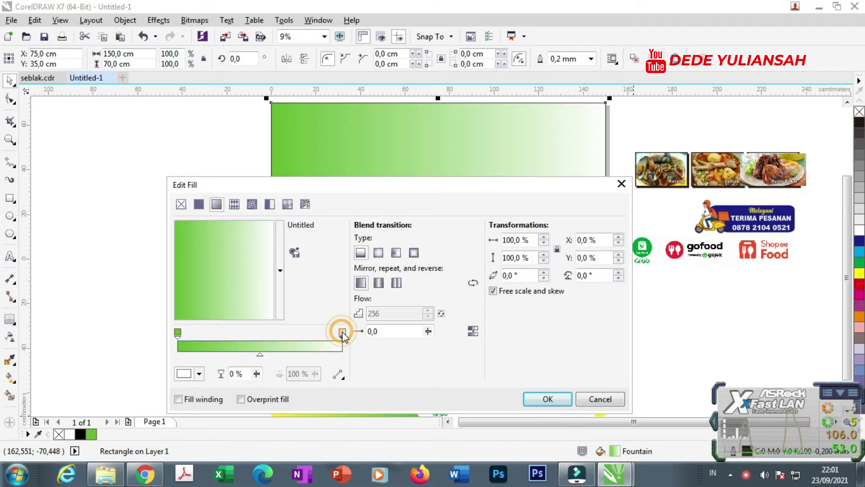
click(199, 374)
click(225, 241)
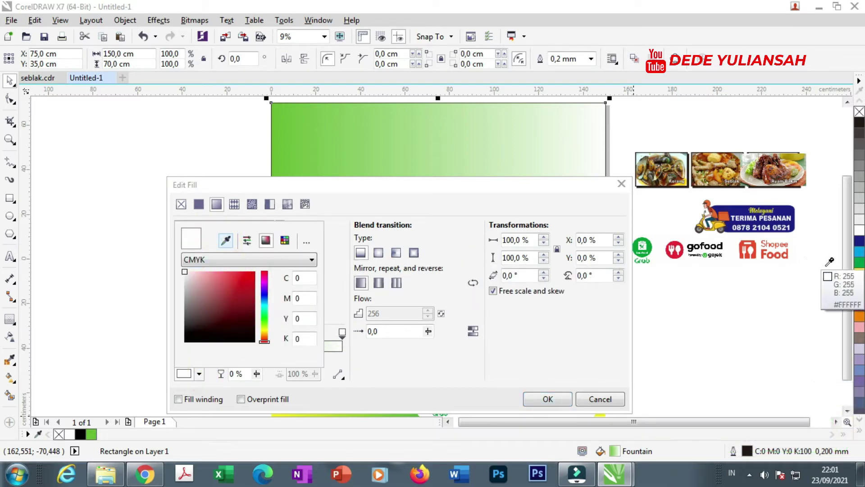
click(859, 274)
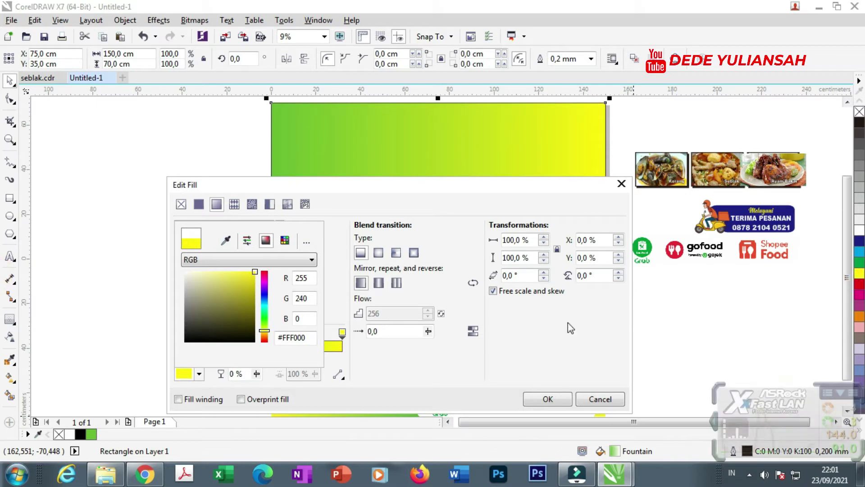
click(411, 356)
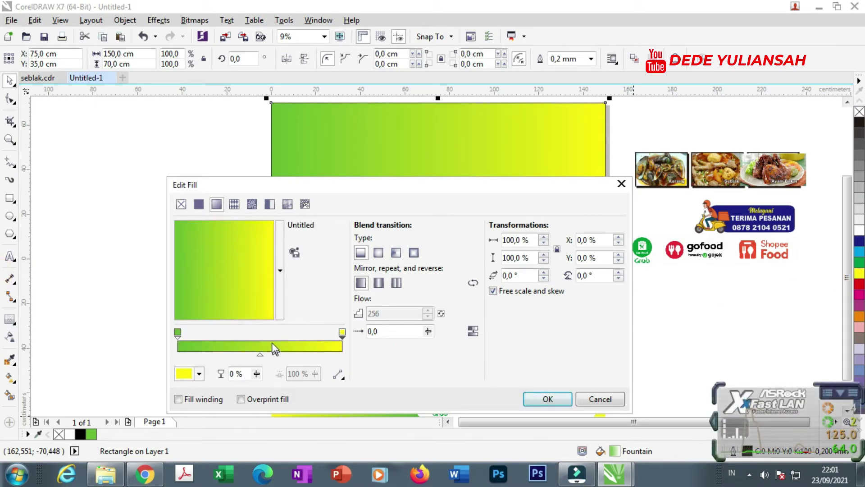
Step: Add a colour node at 49% of the gradient and colour it with the green from the document palette
double_click(259, 343)
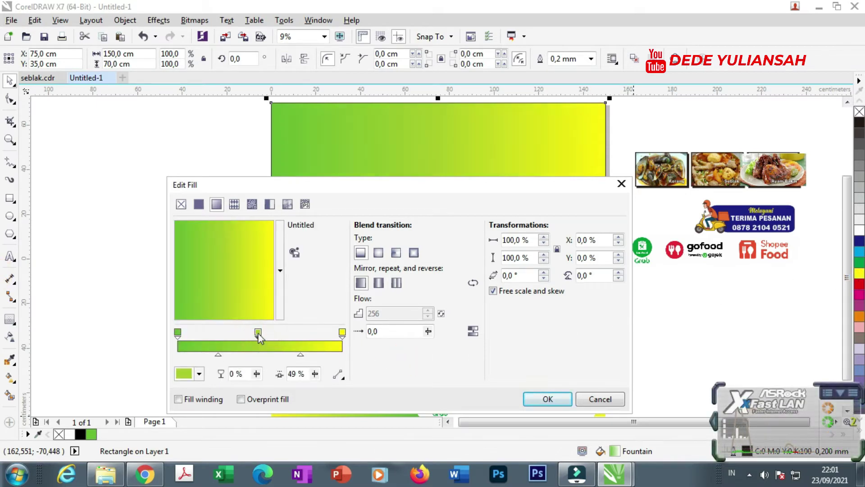
click(199, 374)
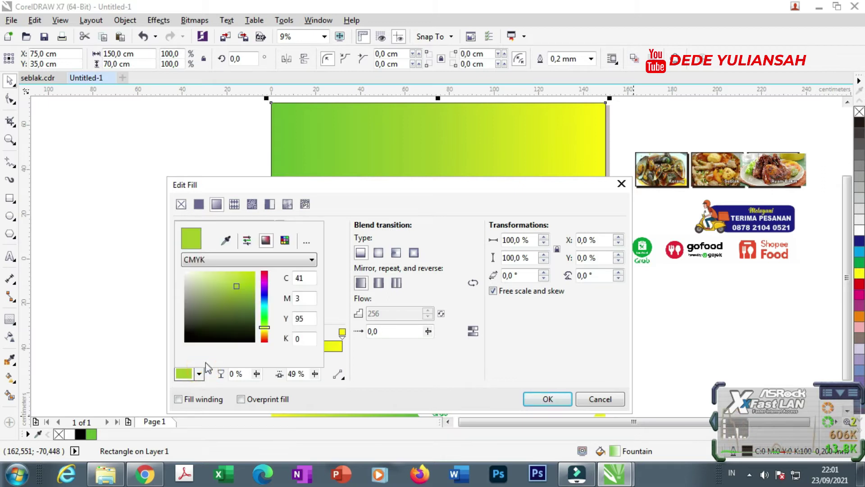
click(225, 241)
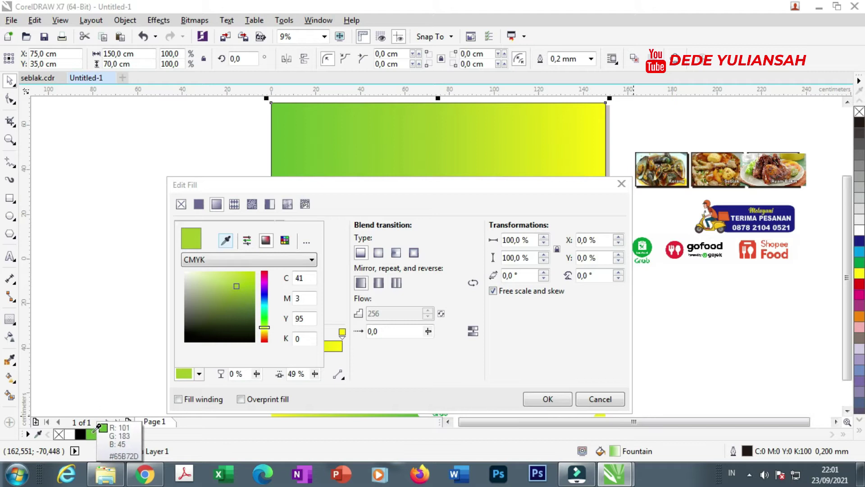
click(91, 434)
click(429, 367)
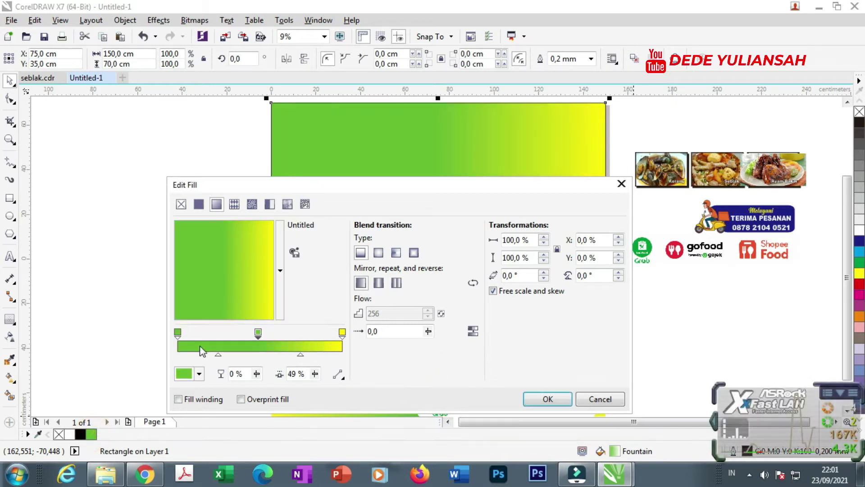
Step: Set the gradient's start colour to the yellow sampled from the colour palette
click(178, 333)
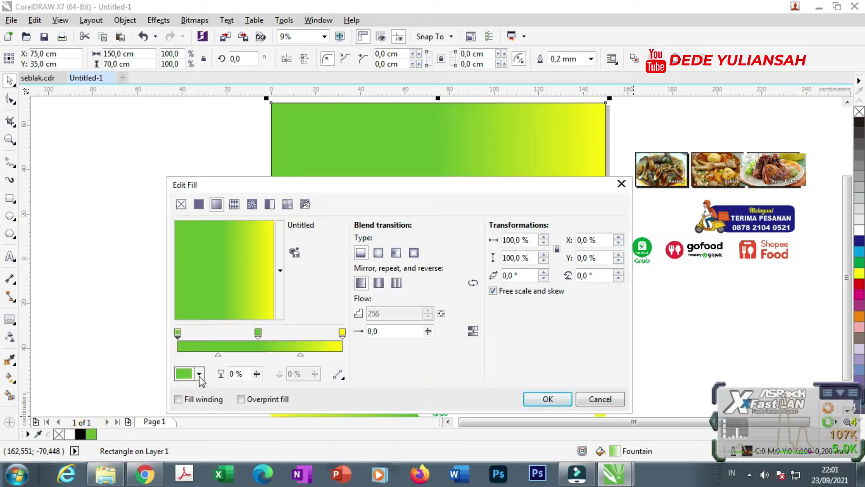
click(199, 373)
click(225, 240)
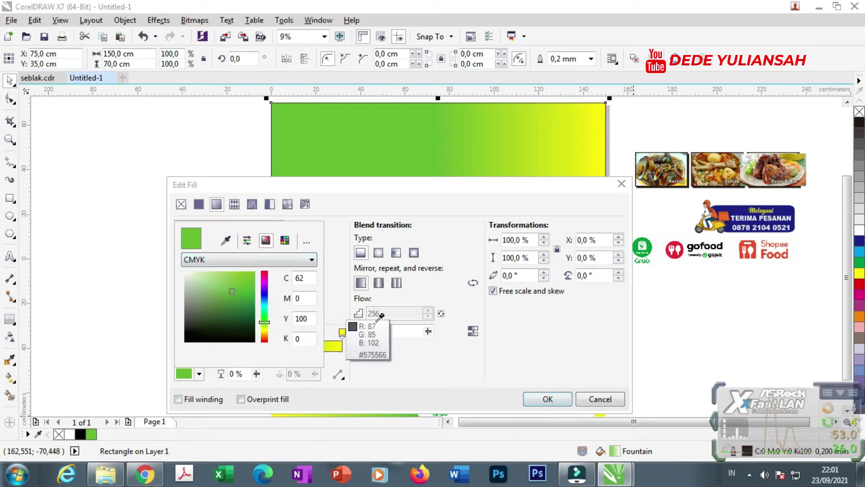
click(857, 273)
click(449, 368)
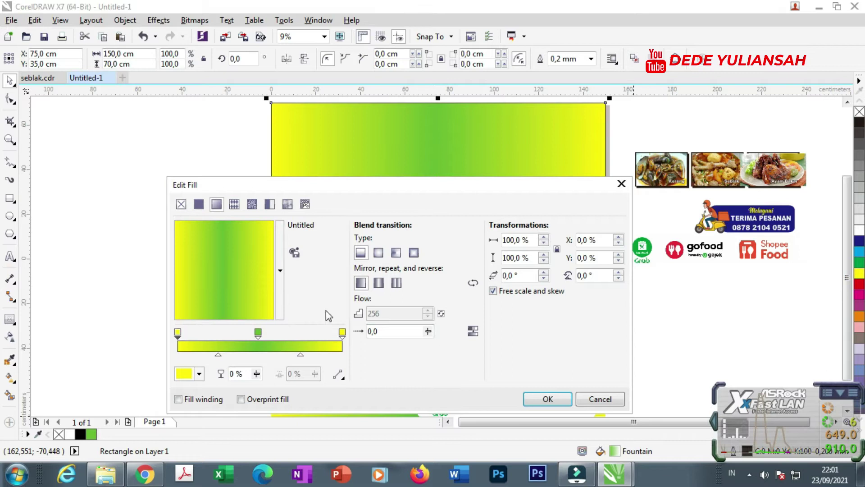
Step: Shift the gradient's midpoints outward, the second to about 66%, place the green node at about 45%, and apply the fill
click(219, 355)
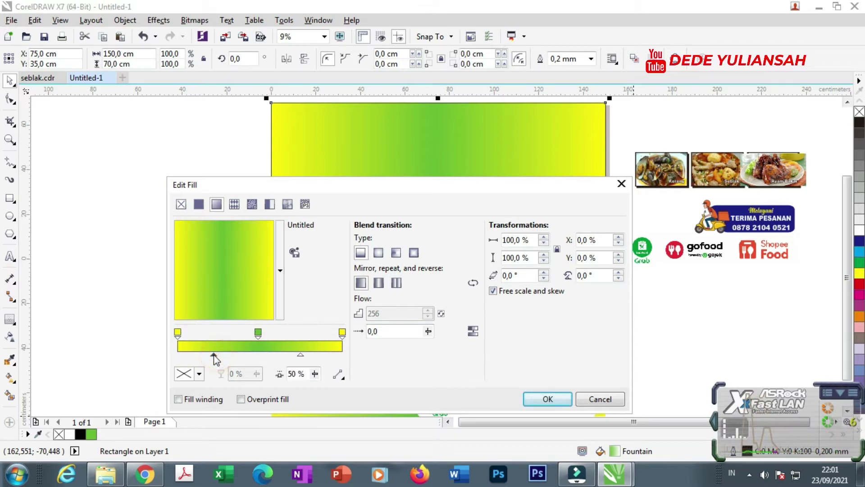
drag(301, 356, 314, 358)
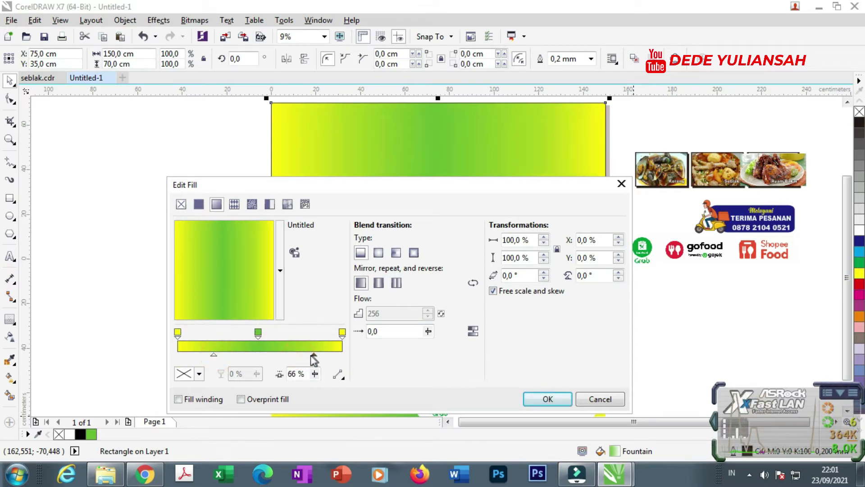
click(257, 332)
drag(257, 334, 253, 341)
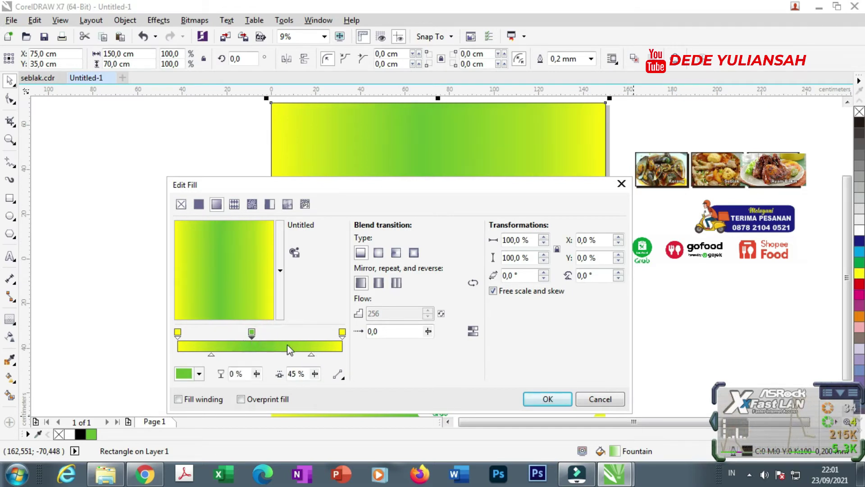
click(554, 400)
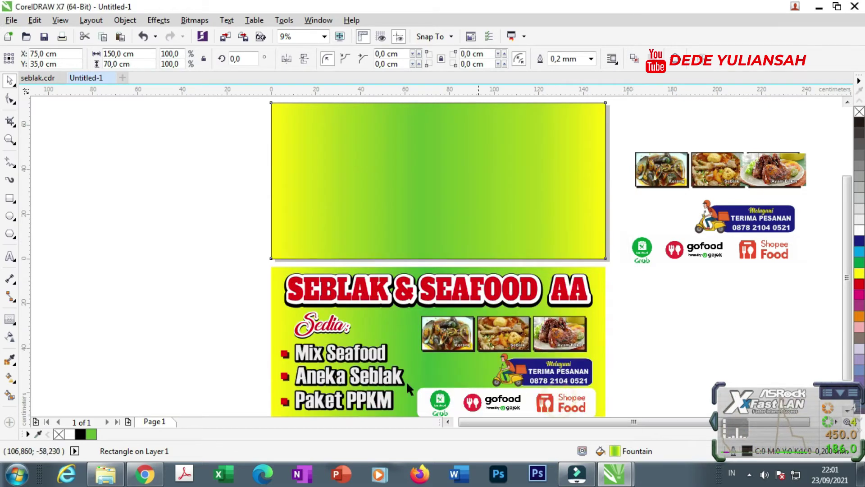
click(651, 337)
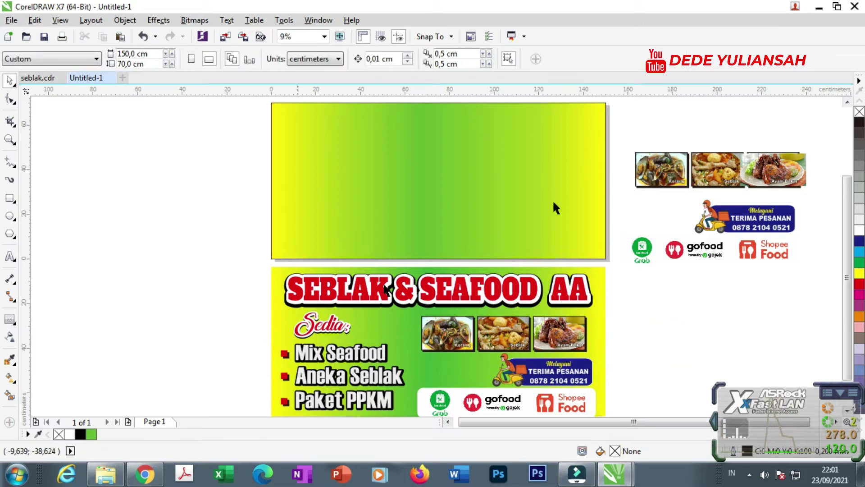
Step: Add the artistic text "SEBLAK &" in capitals near the upper edge of the gradient rectangle
click(10, 257)
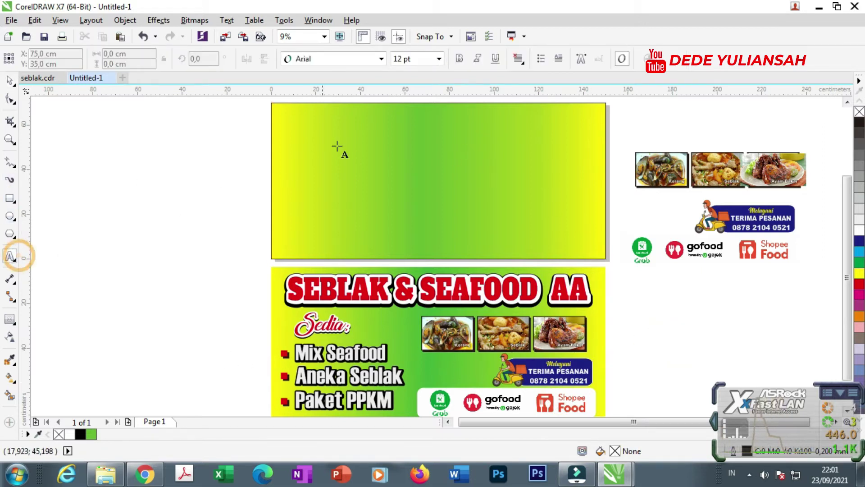
click(323, 132)
drag(330, 138, 346, 160)
text(e)
key(BackSpace)
key(Caps_Lock)
text(E)
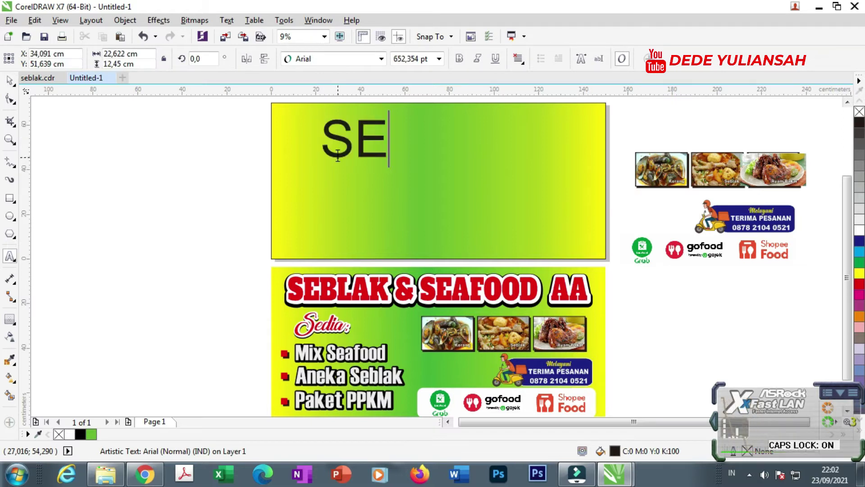
text(BLAK )
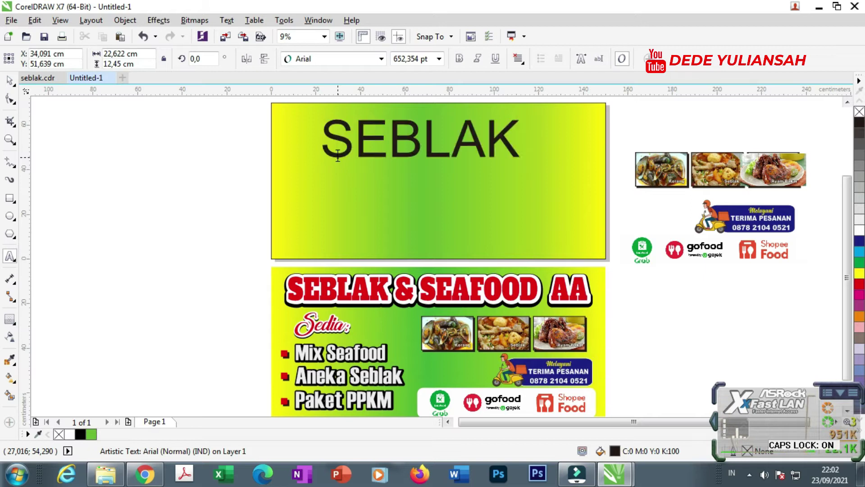
text(*)
key(BackSpace)
text(&)
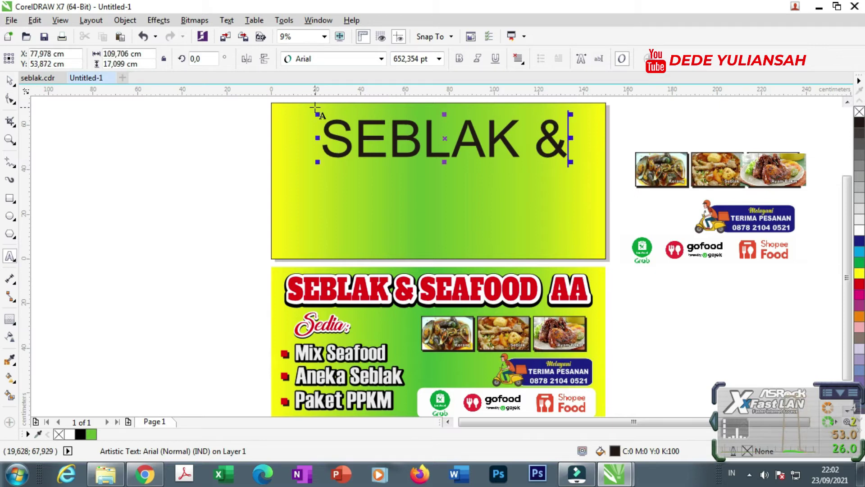
Step: Set the title's font to Alfa Slab One and scale it down to about 61 cm wide
click(10, 80)
click(323, 59)
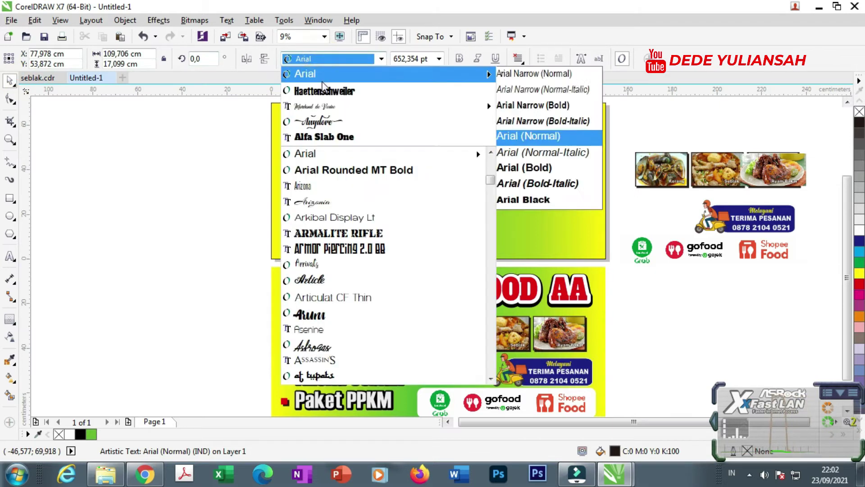
click(336, 137)
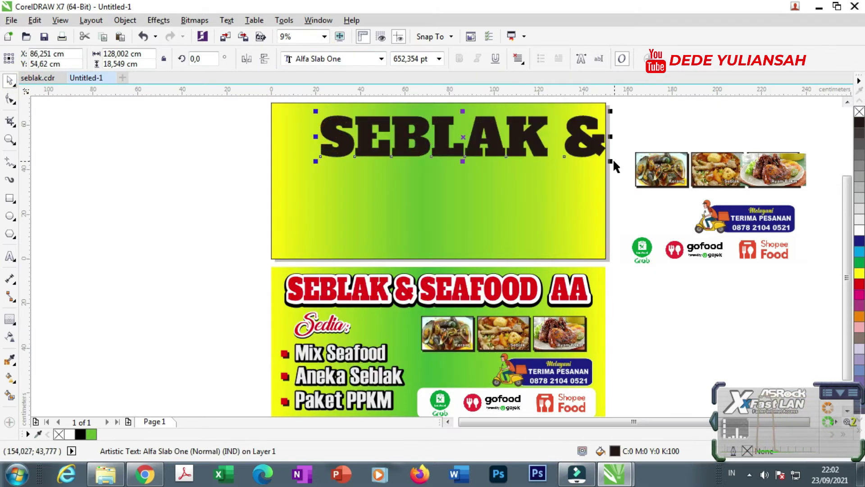
drag(613, 158, 422, 129)
Step: Extend the title text to read "SEBLAK & SEAFOOD AA"
double_click(422, 130)
text(SEA)
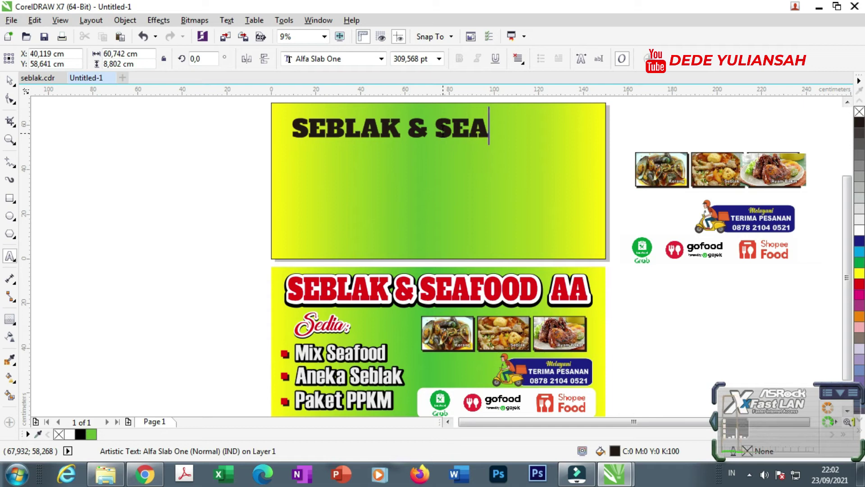
text(FOOD  AA)
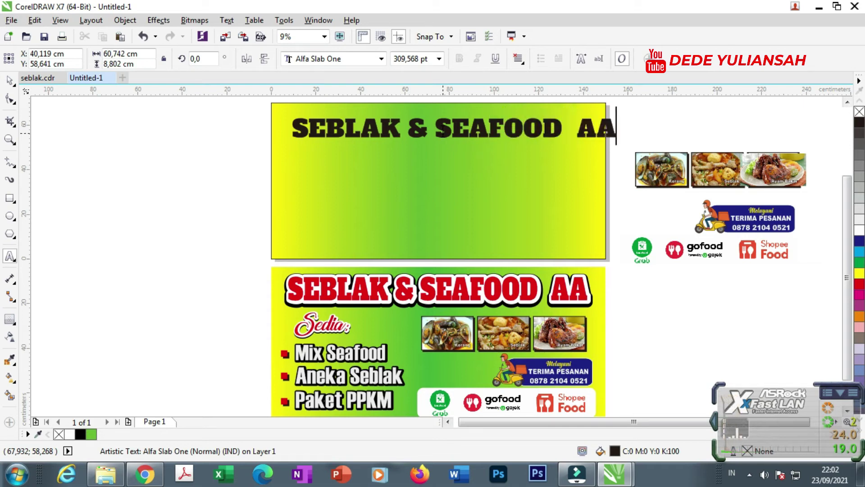
key(Escape)
Step: Narrow the title to about 136 cm and stretch its height to about 11 cm so it fits the banner
click(11, 82)
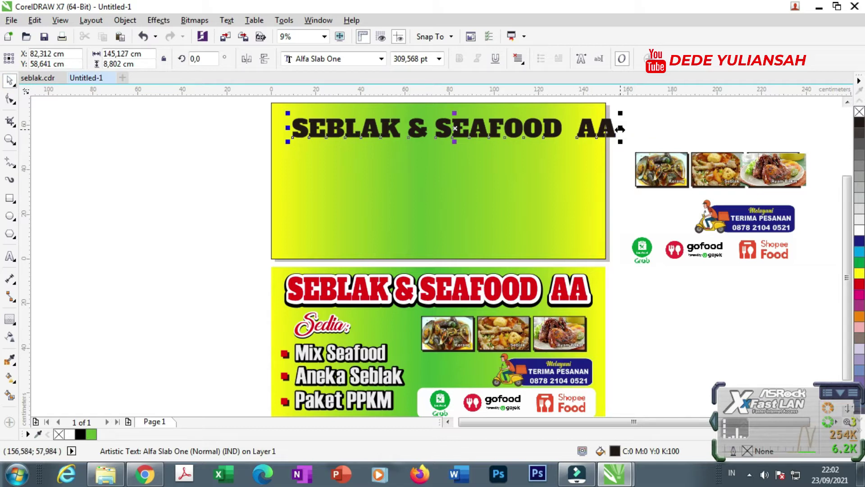
drag(620, 128, 600, 129)
drag(443, 142, 444, 150)
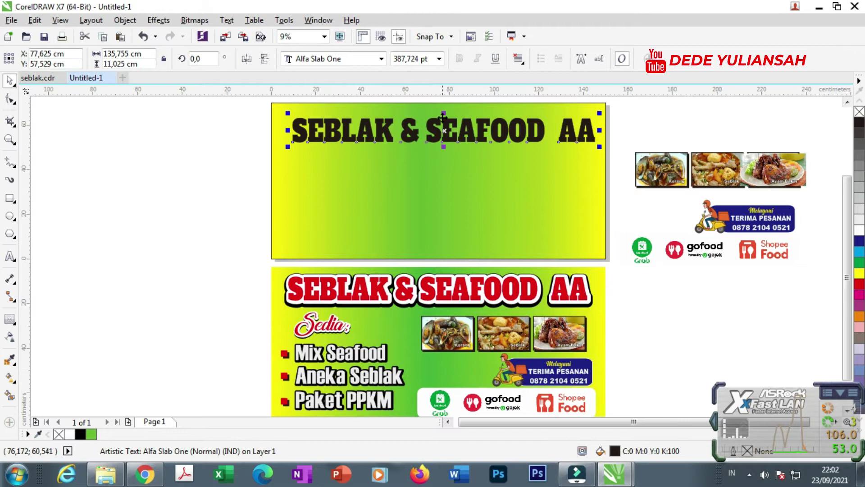
Step: Stretch the title's height to about 12 cm and fill the text with red
scroll(443, 118, up, 1)
scroll(439, 122, down, 1)
scroll(435, 126, up, 1)
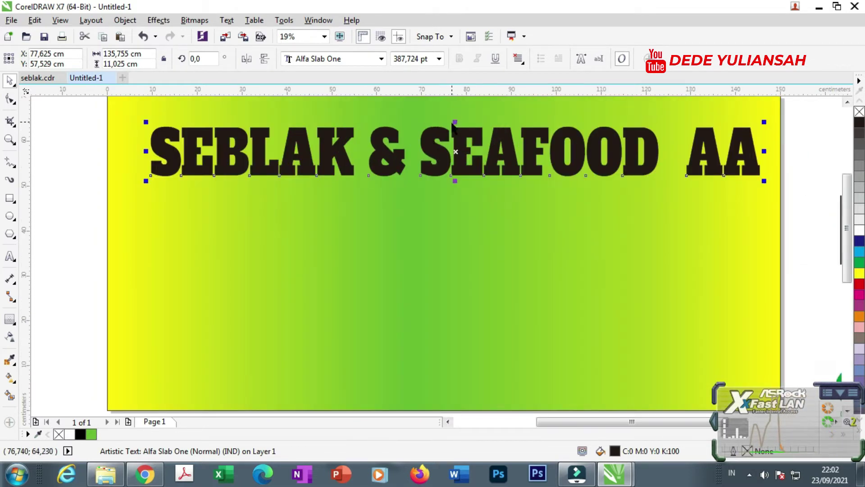
drag(453, 121, 453, 117)
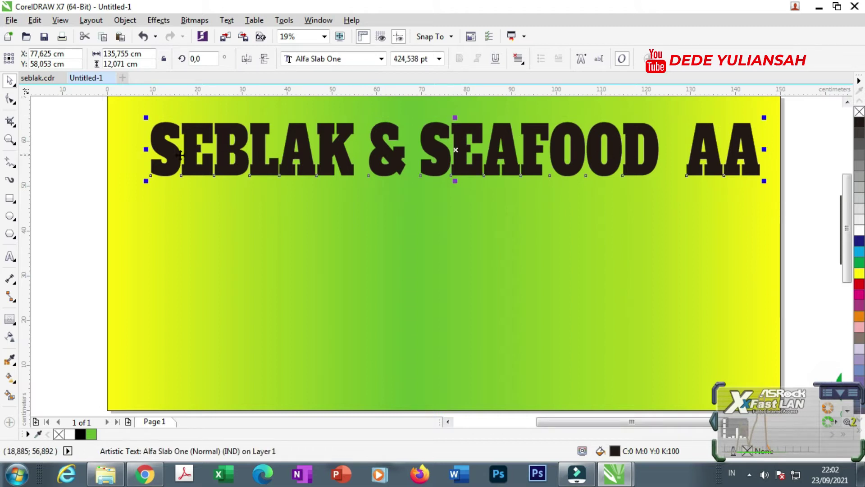
click(860, 285)
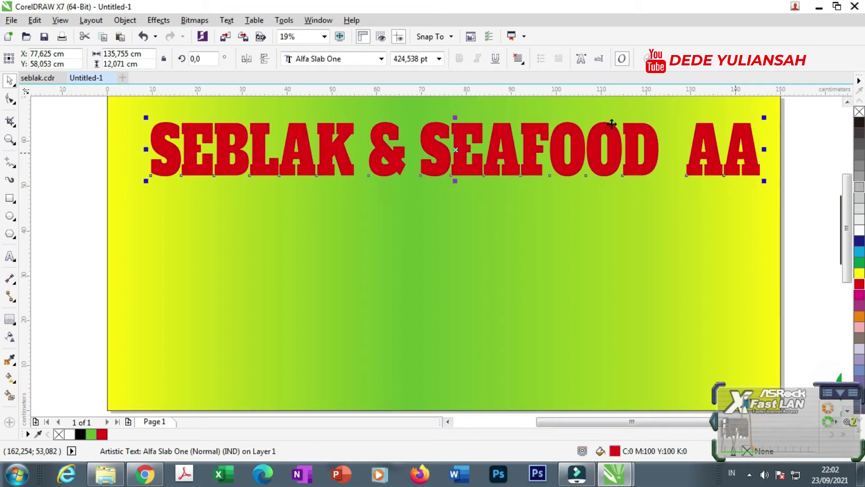
Step: Apply a one-step outside Contour to the title with a black fill and an offset of about 1 cm
click(9, 322)
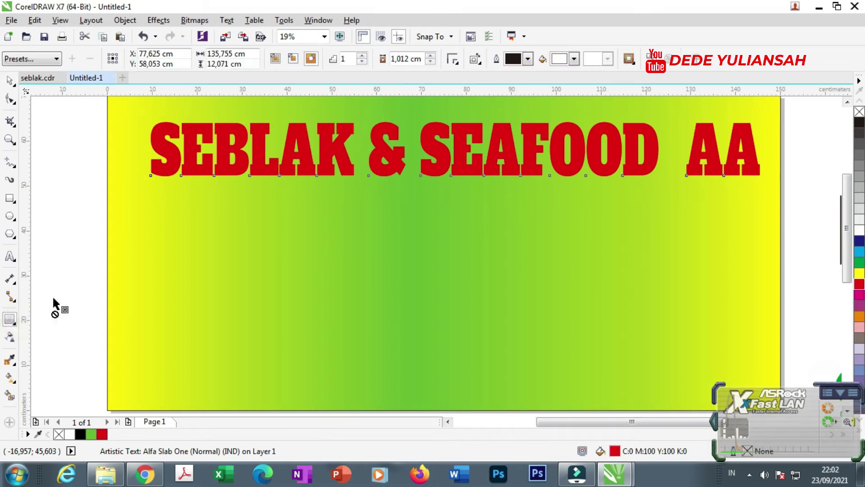
click(573, 59)
click(567, 160)
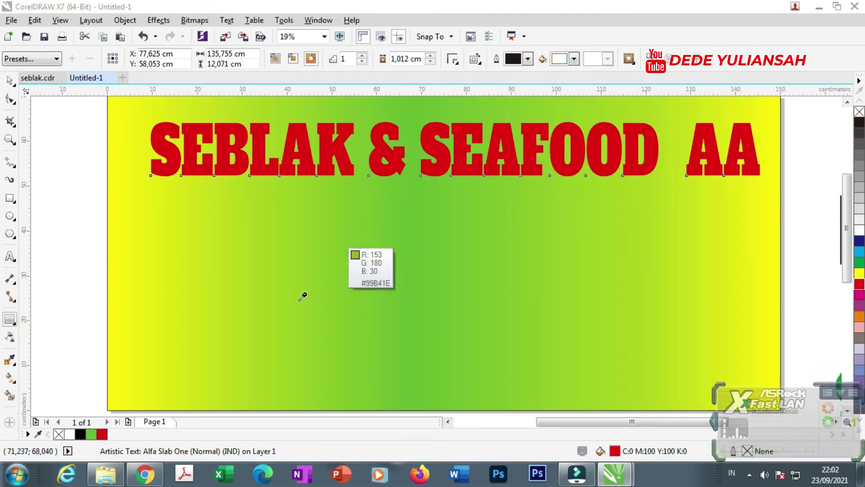
click(80, 434)
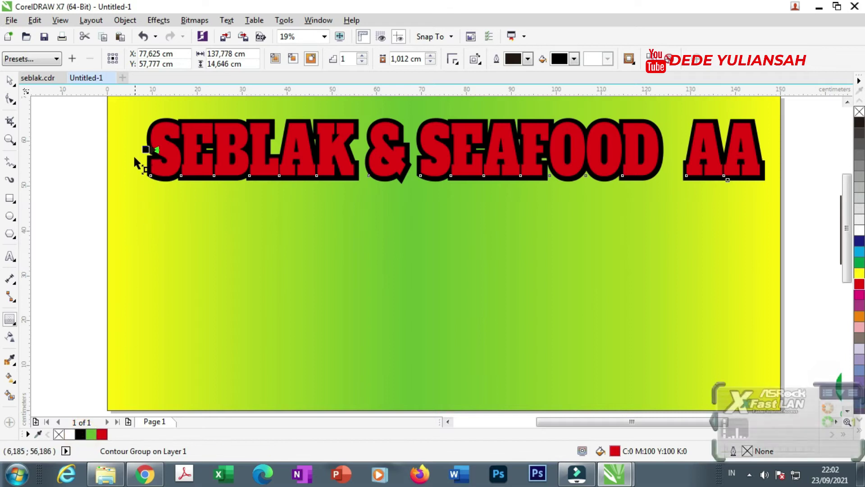
Step: Give the title's contour round corners and adjust its offset to about 1.16 cm
click(453, 60)
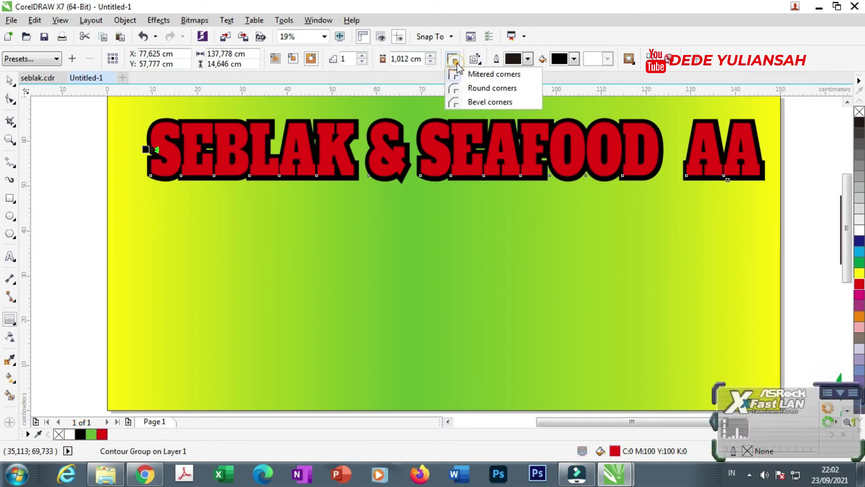
click(452, 89)
drag(145, 147, 145, 150)
scroll(135, 134, up, 3)
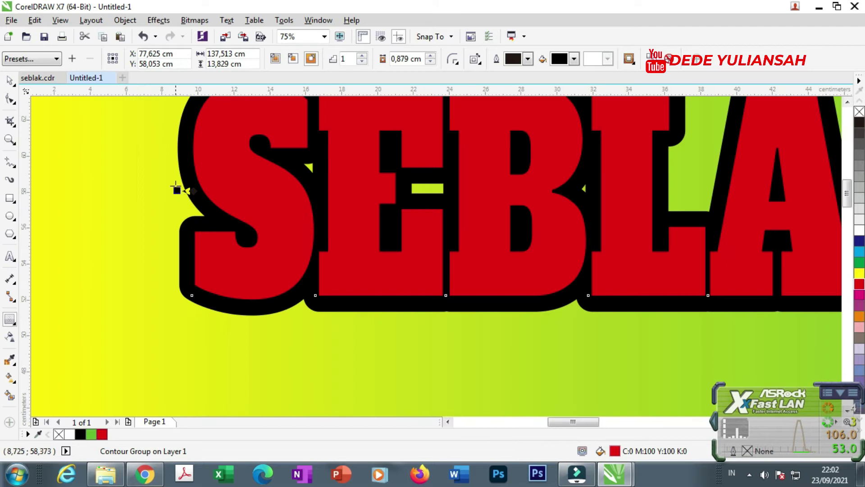
drag(187, 191, 175, 189)
scroll(175, 189, down, 3)
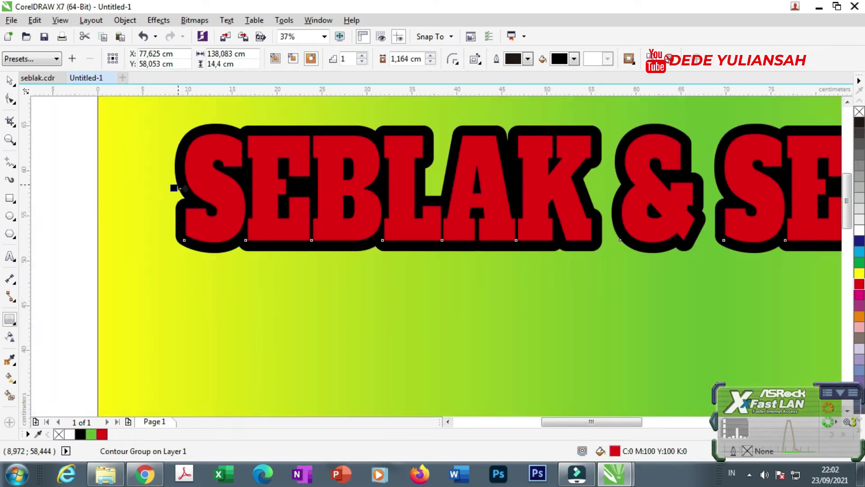
Step: Break the title's contour group apart so the black outline shape is separate from the text
click(10, 80)
click(110, 186)
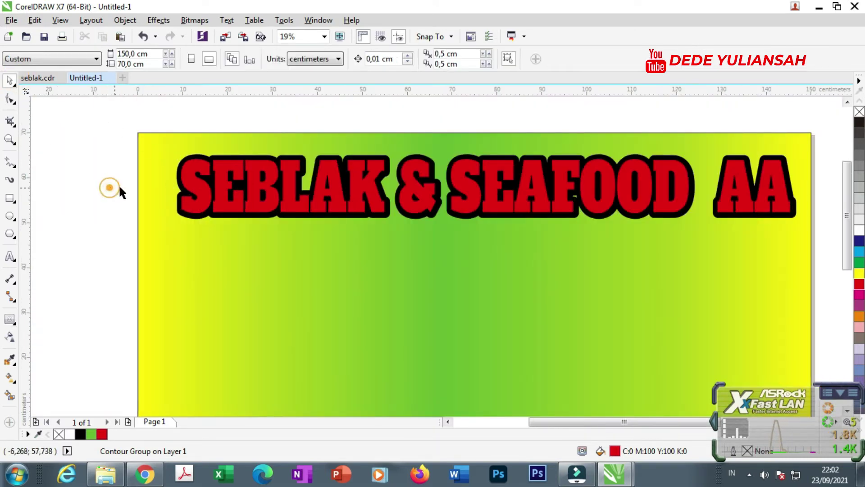
scroll(171, 170, up, 2)
scroll(216, 189, down, 1)
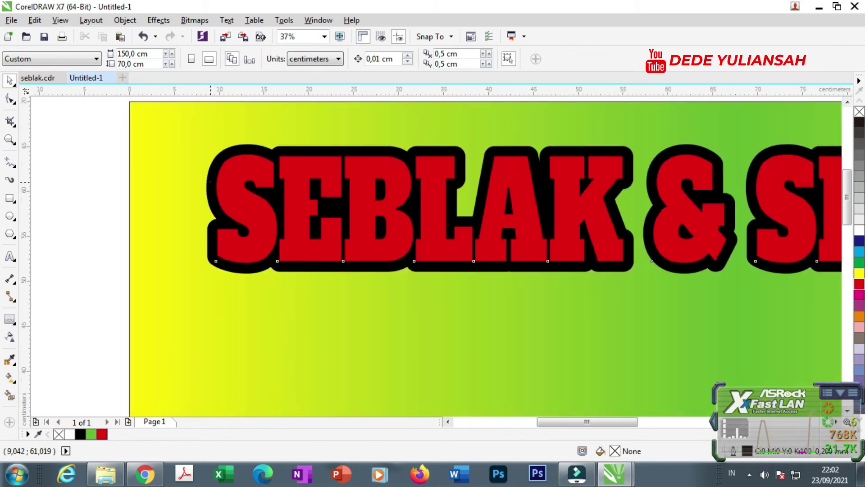
click(211, 183)
right_click(211, 183)
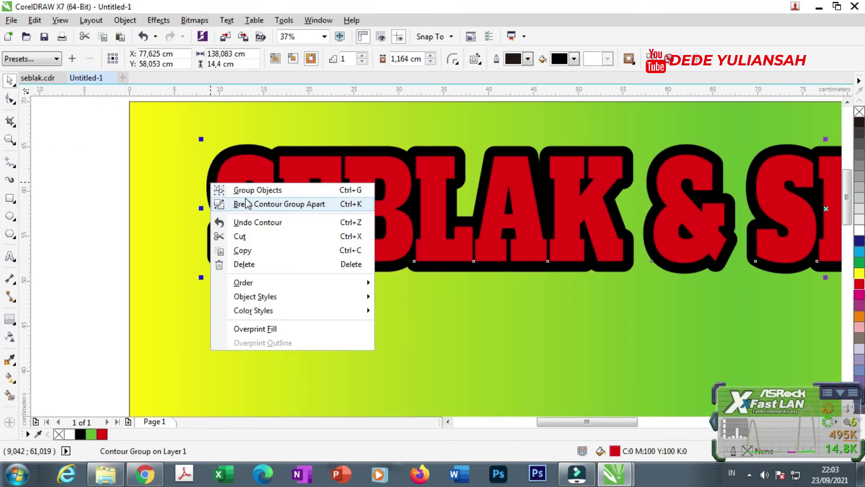
click(229, 204)
click(78, 191)
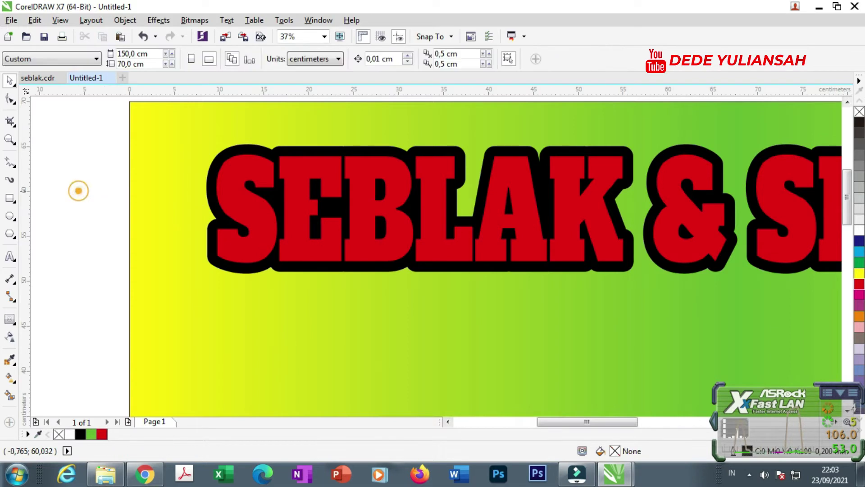
Step: Place a copy of the black outline shape below and to the right of the title, and fill the original outline white
drag(210, 188, 254, 268)
key(ctrl+z)
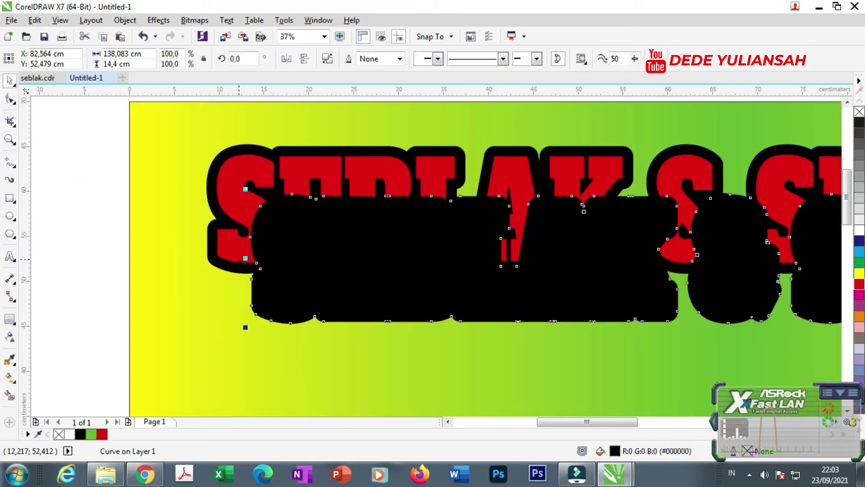
click(224, 267)
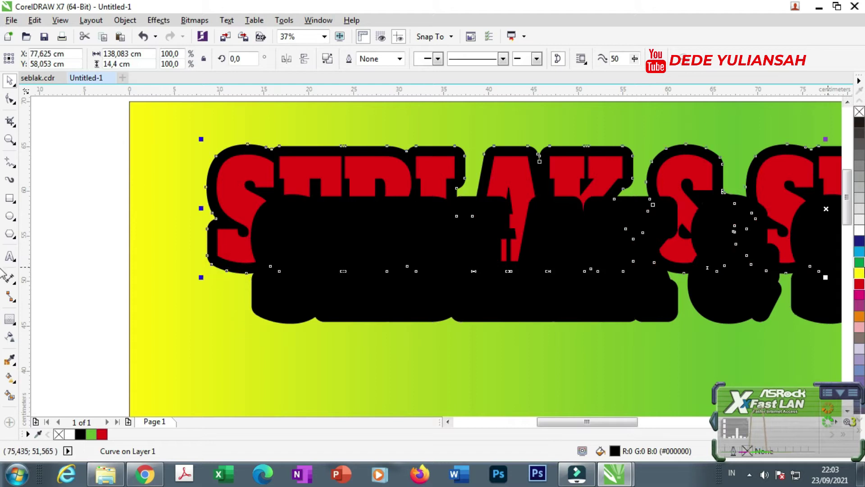
click(860, 232)
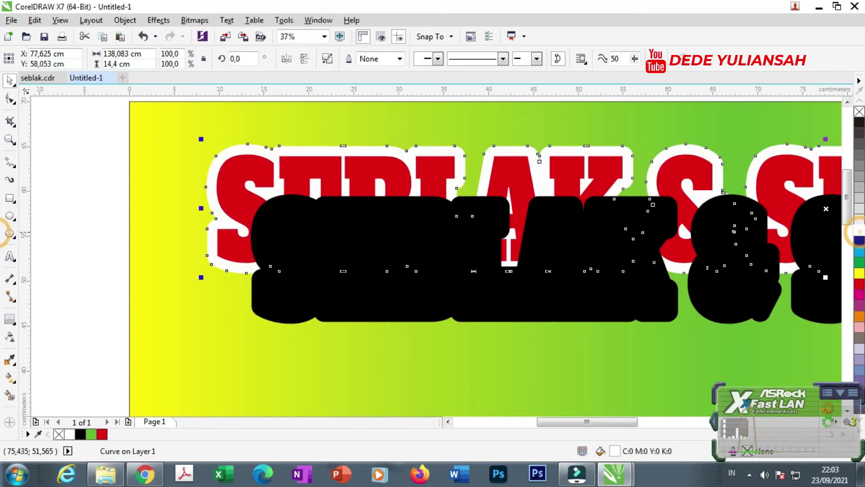
Step: Bring the red title text and its white outline together to the front of the page
click(88, 245)
click(209, 242)
shift+click(230, 250)
right_click(231, 251)
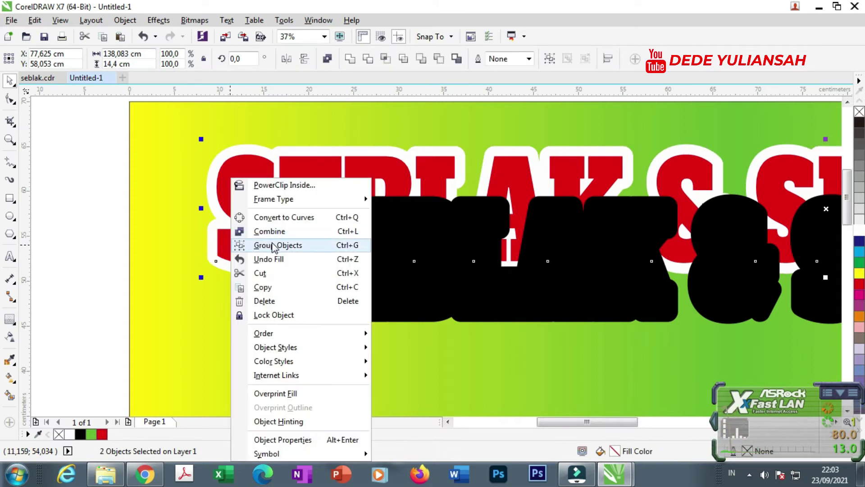
mouse_move(306, 333)
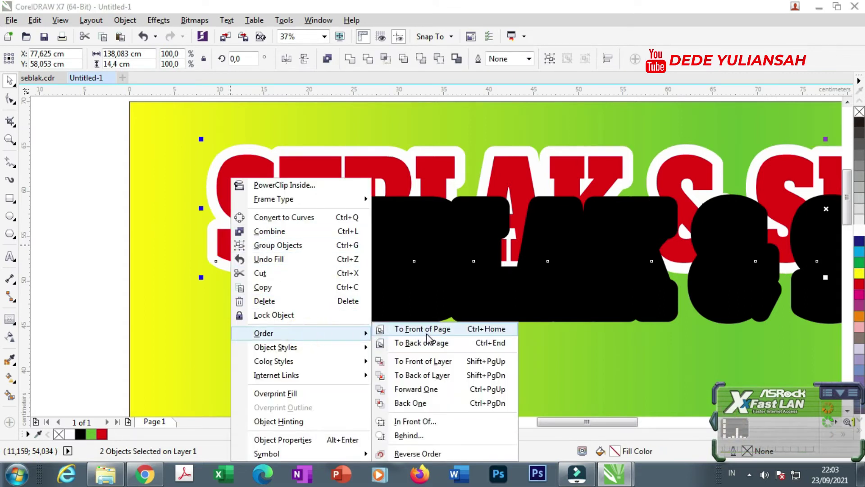
click(426, 332)
Step: Move the black outline copy behind the title, about 1.8 cm below the white outline, as a drop shadow
click(70, 247)
drag(298, 295, 254, 261)
scroll(245, 287, up, 2)
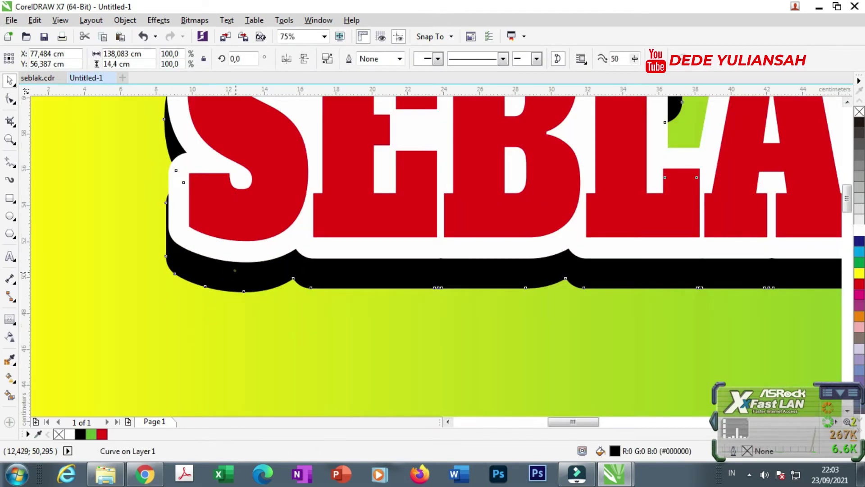
scroll(216, 238, down, 6)
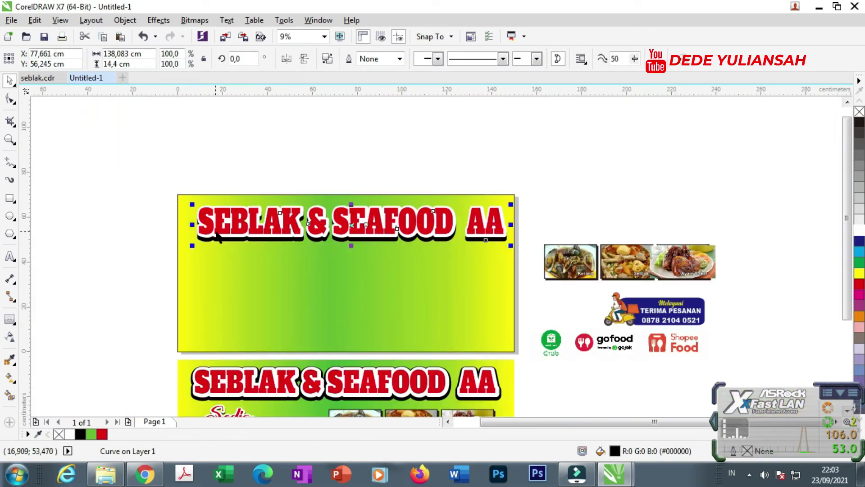
click(210, 185)
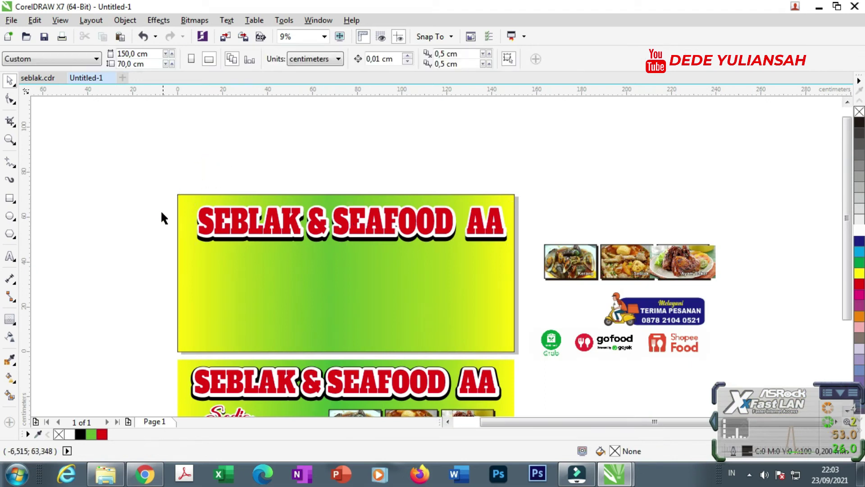
Step: Group the title text, white outline and black shadow, then try moving the group and undo that move
scroll(456, 212, up, 4)
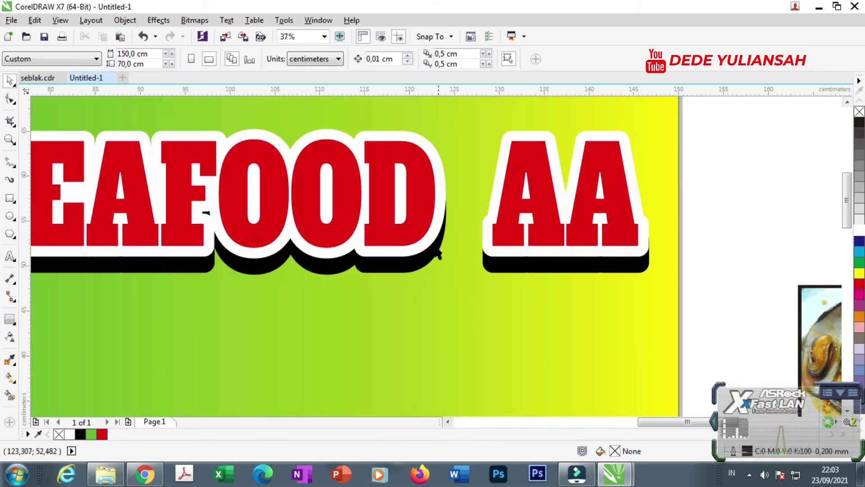
click(622, 211)
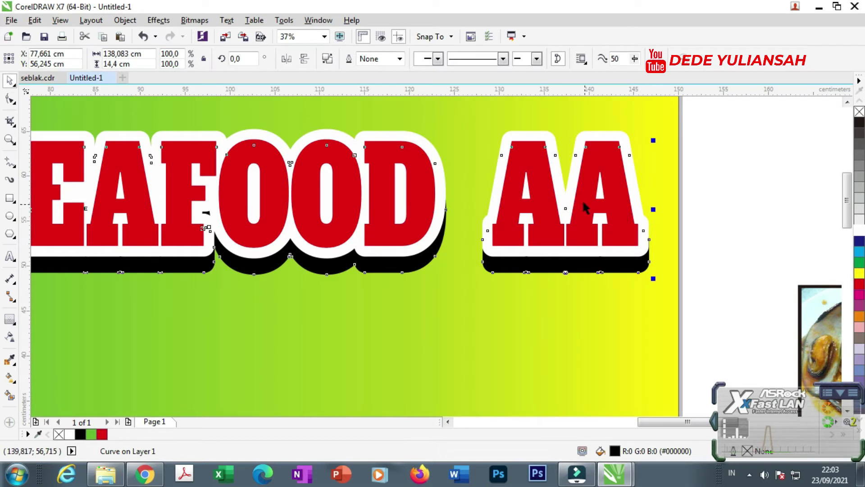
scroll(585, 208, down, 4)
drag(203, 159, 588, 215)
key(ctrl+g)
drag(482, 195, 423, 203)
key(ctrl+z)
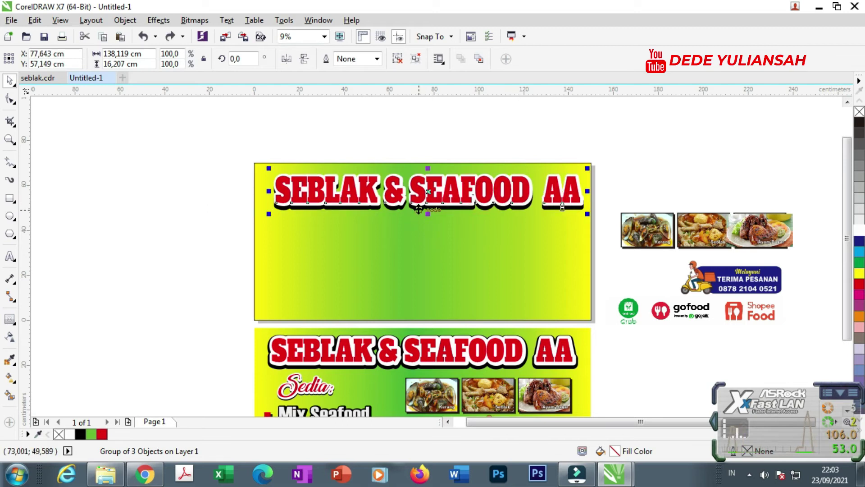
Step: Add the artistic text "Sedia" under the start of the title on the gradient banner
scroll(340, 199, up, 1)
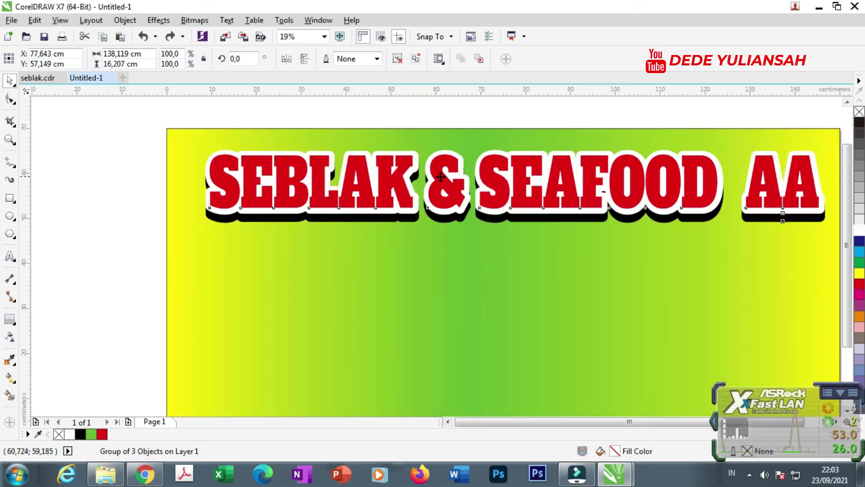
scroll(440, 176, down, 2)
scroll(429, 282, up, 1)
scroll(377, 290, up, 1)
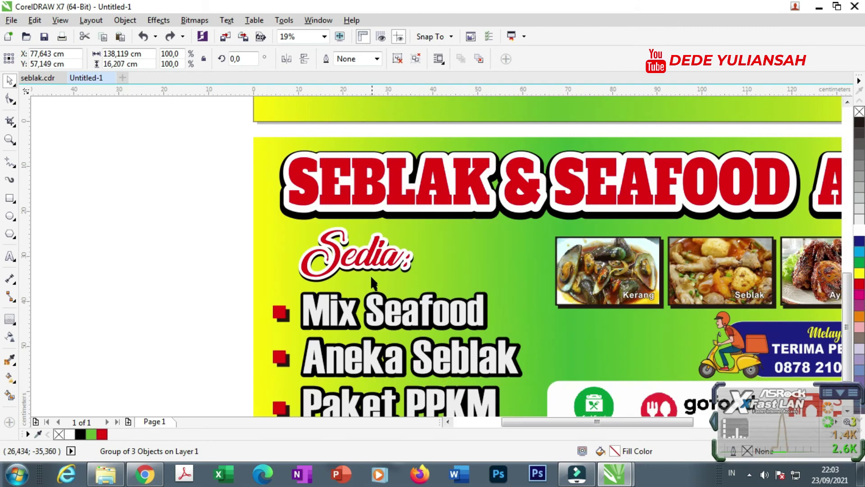
scroll(372, 282, down, 2)
scroll(357, 257, up, 1)
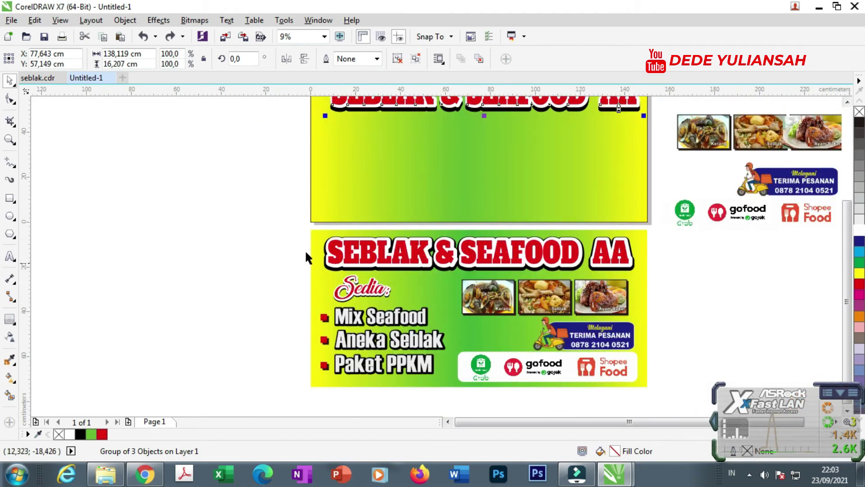
click(228, 198)
click(10, 258)
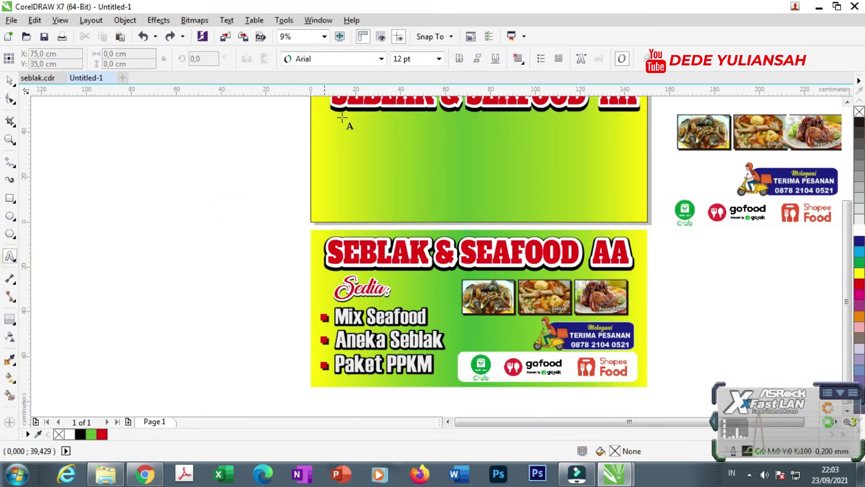
scroll(345, 118, up, 2)
click(354, 161)
text(S)
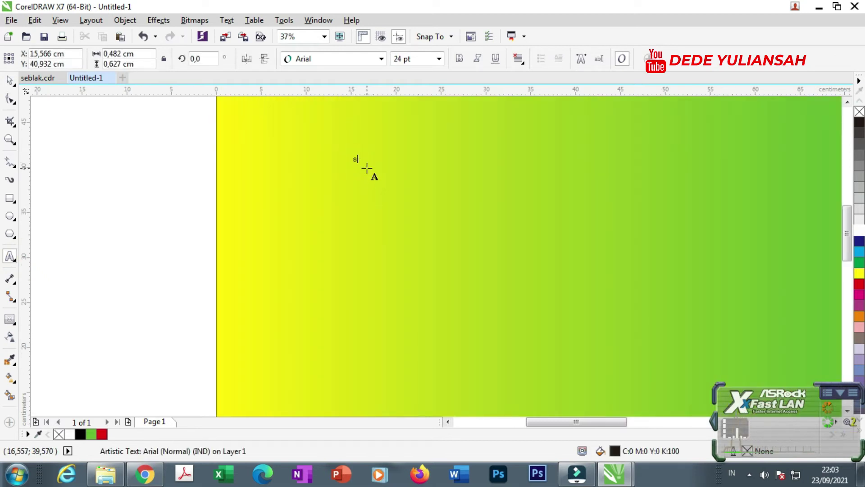
key(Caps_Lock)
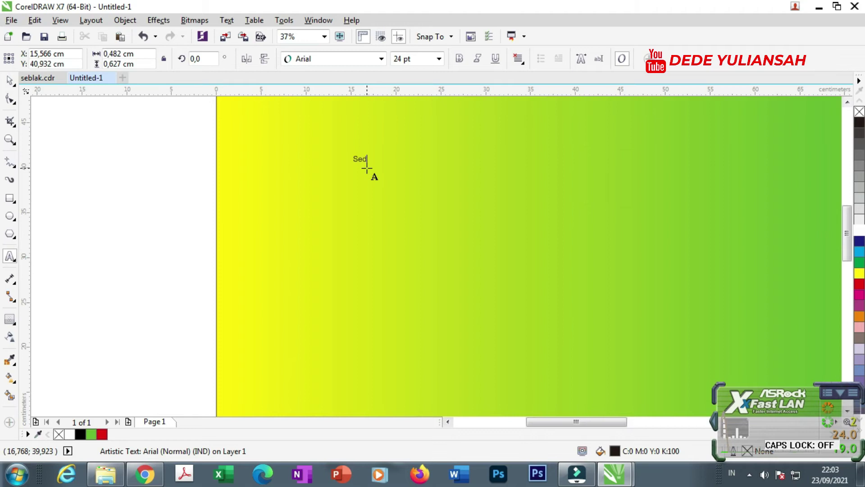
Step: Set the "Sedia" text's font to Marchand de Venise and enlarge it to about 13.5 cm wide
click(12, 80)
drag(378, 167, 467, 194)
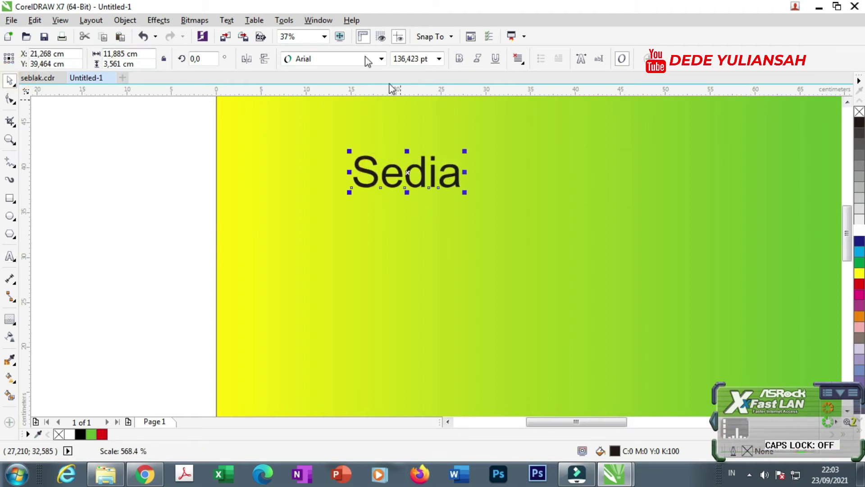
click(329, 59)
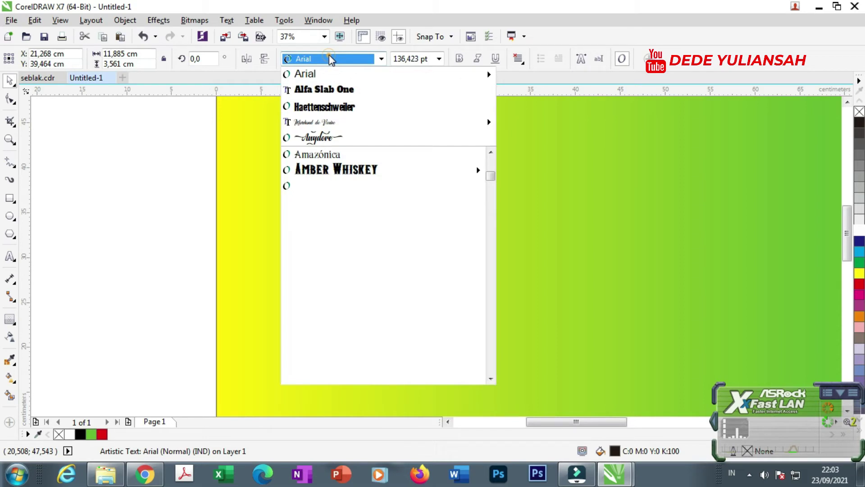
click(327, 127)
scroll(334, 129, down, 2)
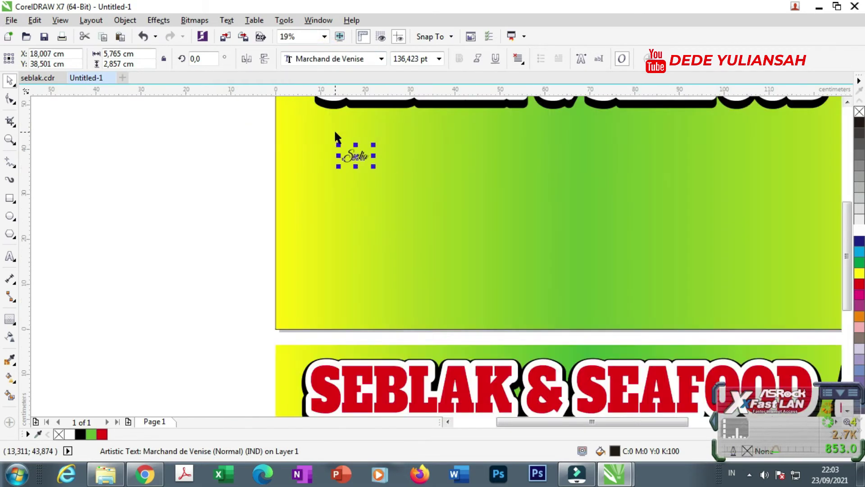
scroll(358, 145, up, 1)
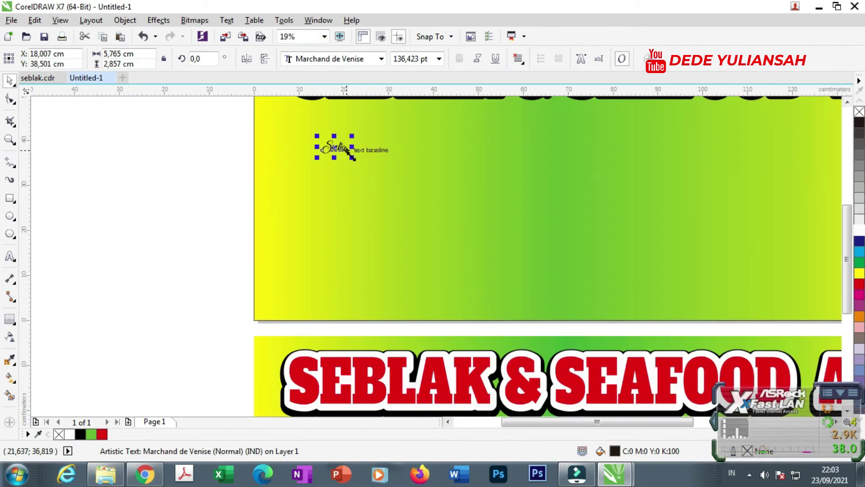
drag(353, 161, 369, 188)
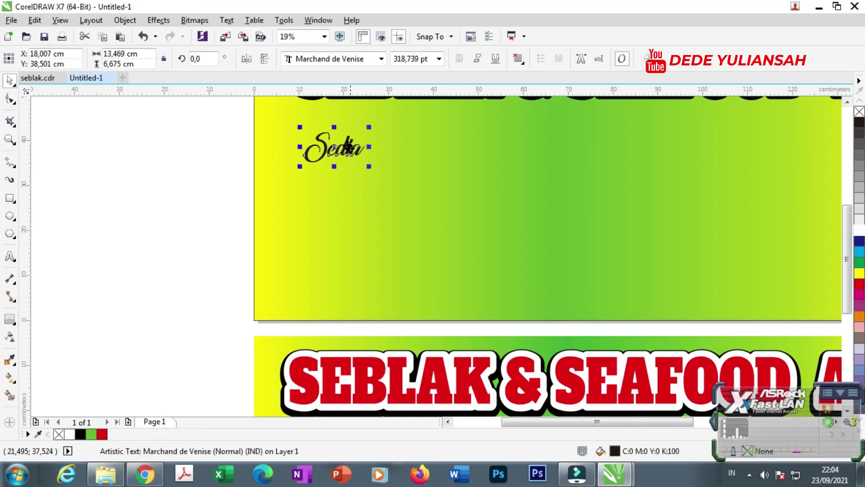
Step: Enlarge the "Sedia" text to about 14.3 cm wide and fill it with the document's C100 M100 Y100 K100 black
drag(356, 132, 387, 154)
click(81, 434)
scroll(335, 116, up, 3)
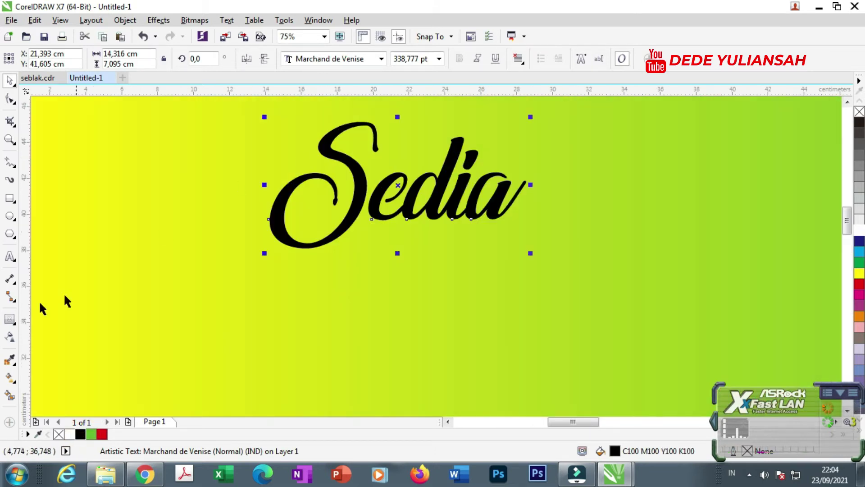
Step: Add a white outside contour with one step and an offset of about 0.49 cm around the "Sedia" text
click(10, 320)
click(574, 59)
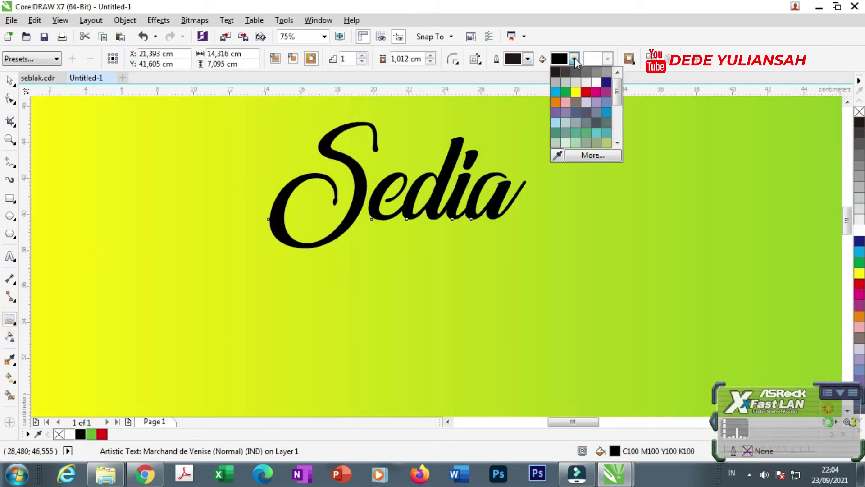
click(588, 79)
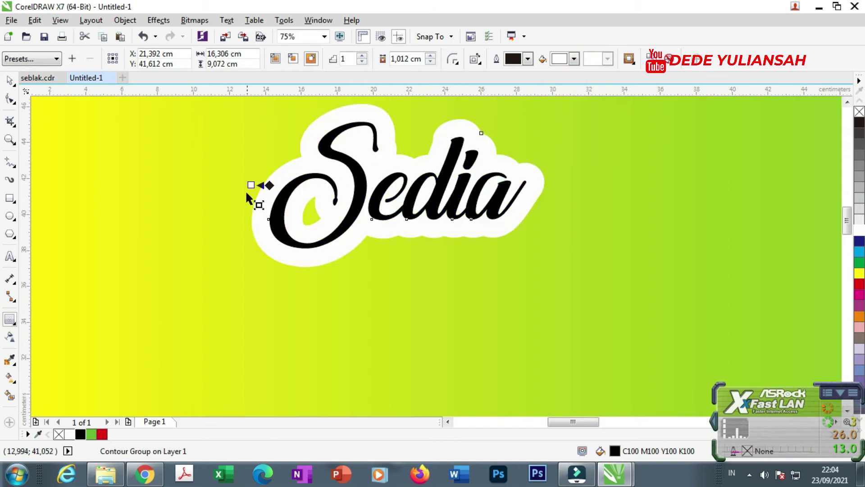
scroll(246, 195, up, 2)
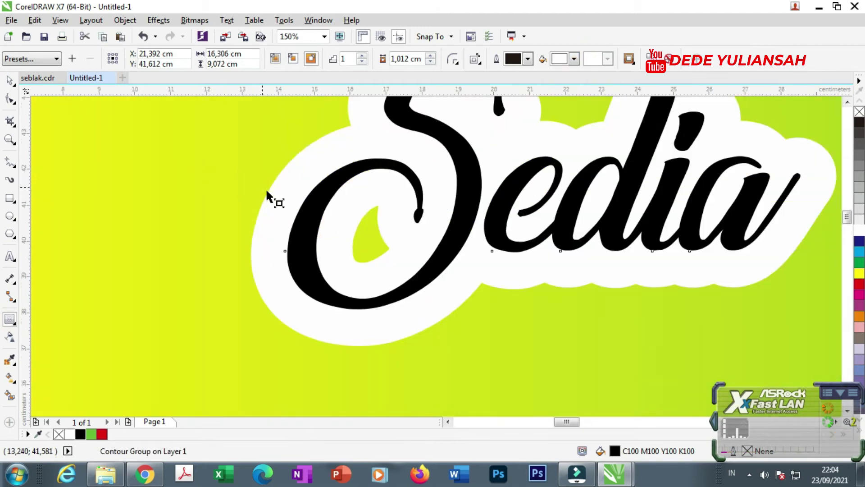
drag(267, 191, 269, 194)
scroll(276, 193, down, 2)
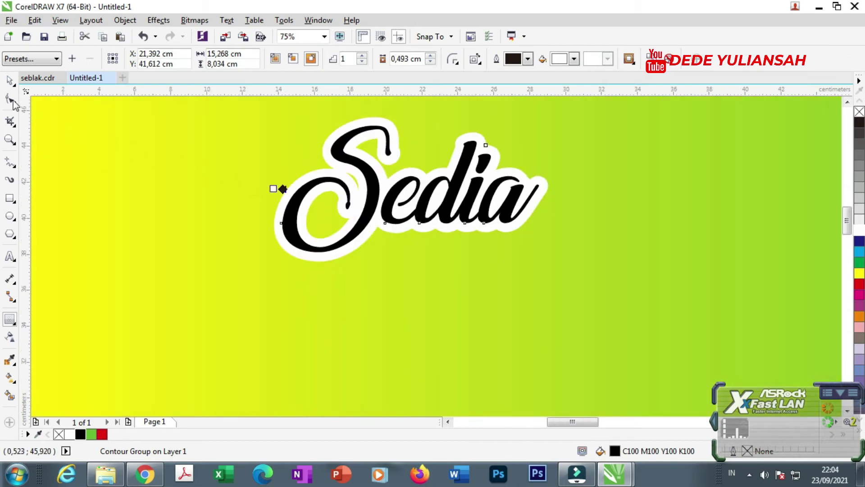
Step: Fill the "Sedia" lettering with red (C0 M100 Y100 K0), keeping its contour white
click(11, 81)
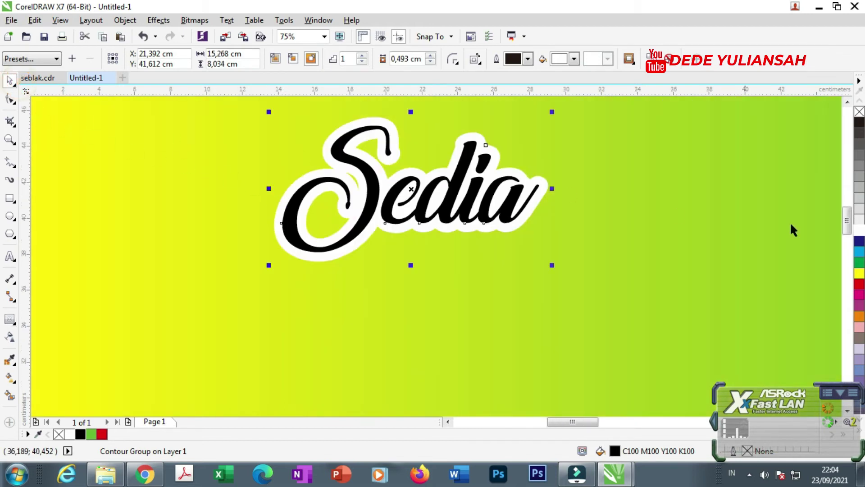
click(858, 283)
click(324, 278)
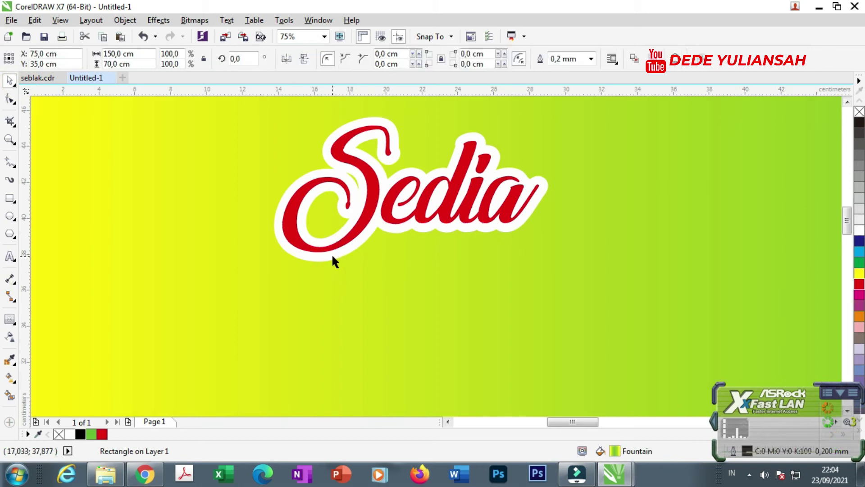
Step: Break apart the "Sedia" contour group and place a black copy of the white outline about 1.4 cm right and 0.7 cm below
click(334, 256)
right_click(334, 256)
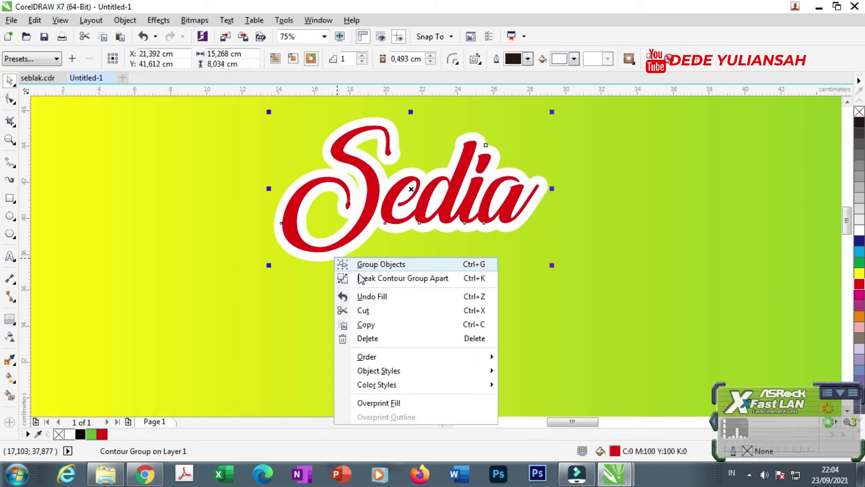
click(359, 279)
click(325, 266)
drag(324, 258, 351, 275)
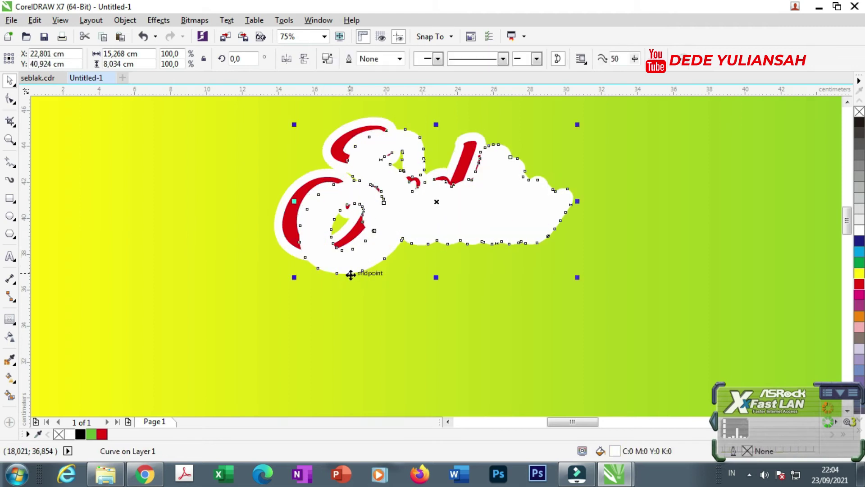
click(81, 434)
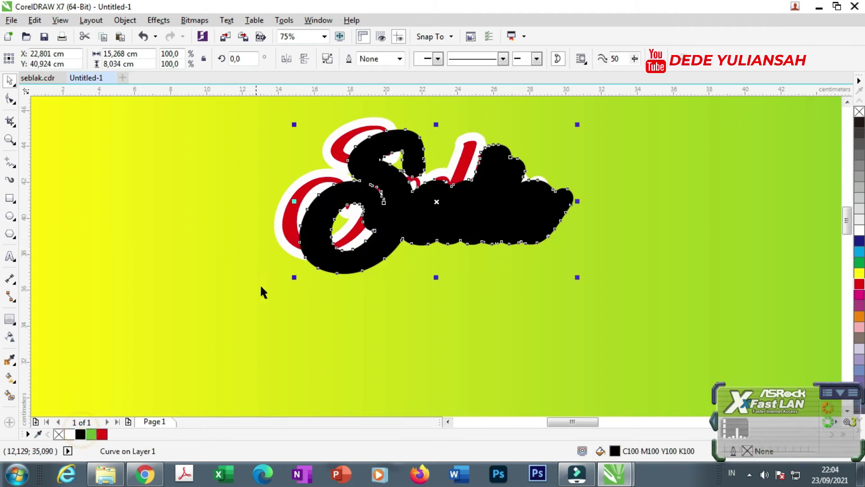
Step: Bring the red "Sedia" text and white outline to the front of the page, and shift the black copy just below them as a shadow
shift+click(288, 224)
right_click(290, 223)
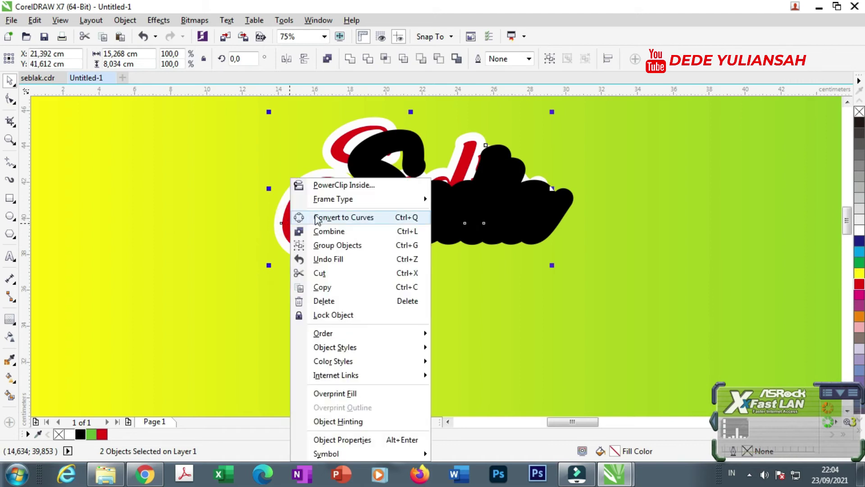
mouse_move(391, 337)
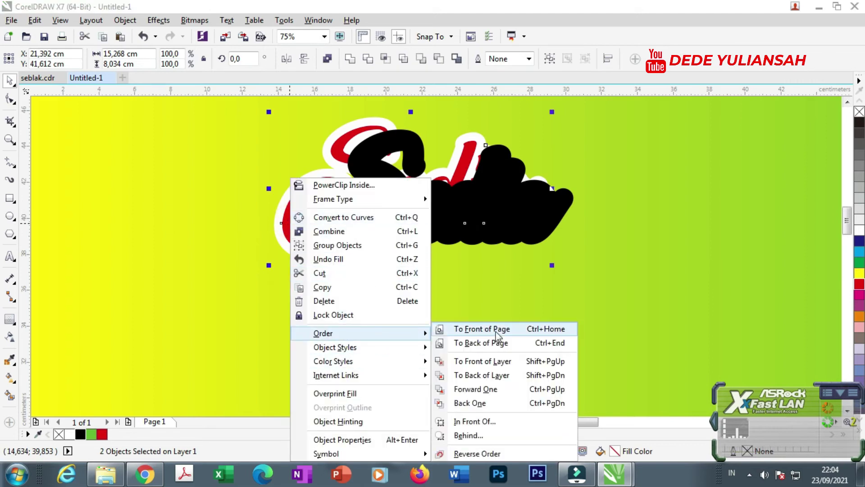
click(493, 332)
drag(362, 265, 340, 260)
Step: Group the "Sedia" text, white outline and black shadow, then try moving the group and undo that move
scroll(358, 261, down, 2)
drag(230, 205, 476, 270)
key(ctrl+g)
mouse_move(382, 245)
mouse_down()
mouse_move(441, 241)
mouse_move(387, 251)
mouse_up()
scroll(360, 180, down, 1)
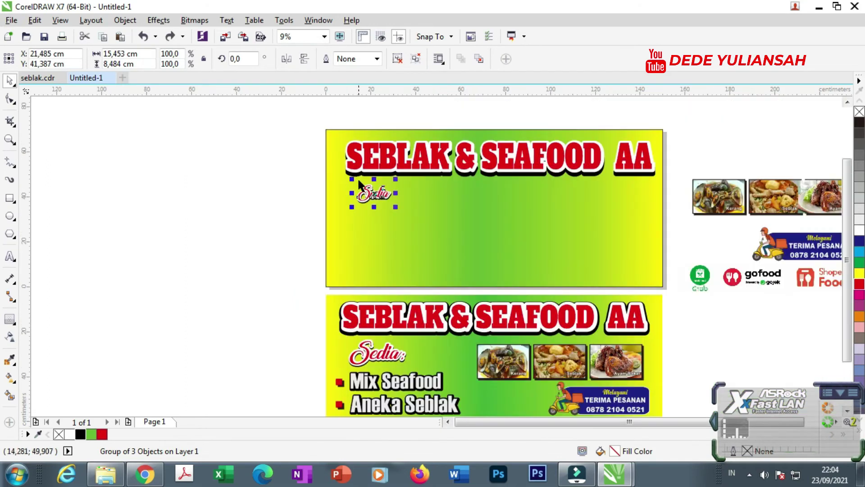
scroll(357, 169, down, 1)
scroll(374, 231, up, 1)
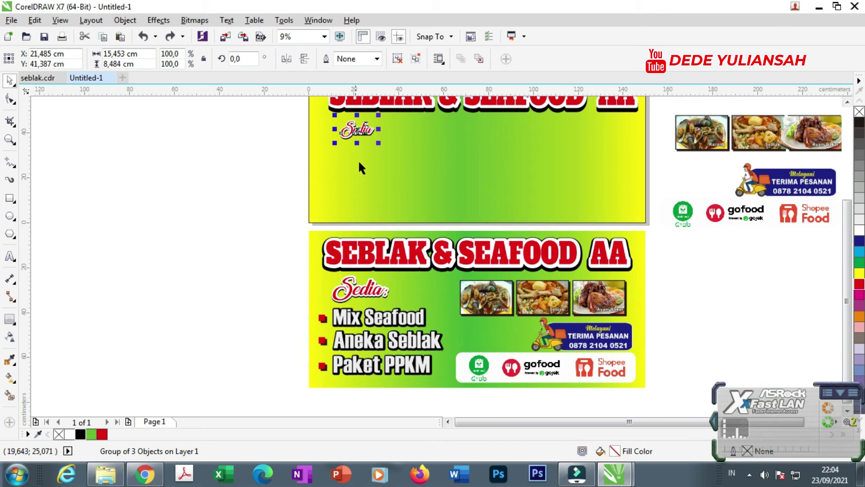
scroll(358, 160, up, 1)
scroll(356, 167, down, 1)
click(224, 185)
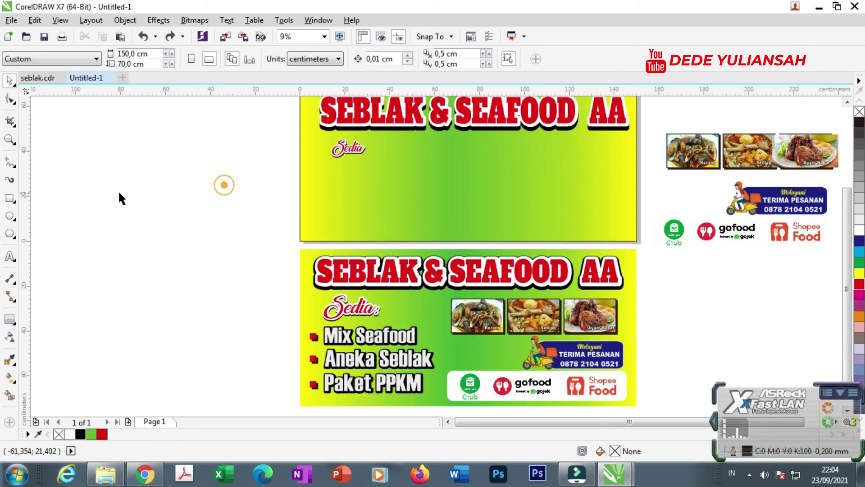
Step: Add the artistic text "Mix Seafood" below the "Sedia" heading
click(10, 256)
scroll(330, 156, up, 1)
scroll(335, 158, up, 1)
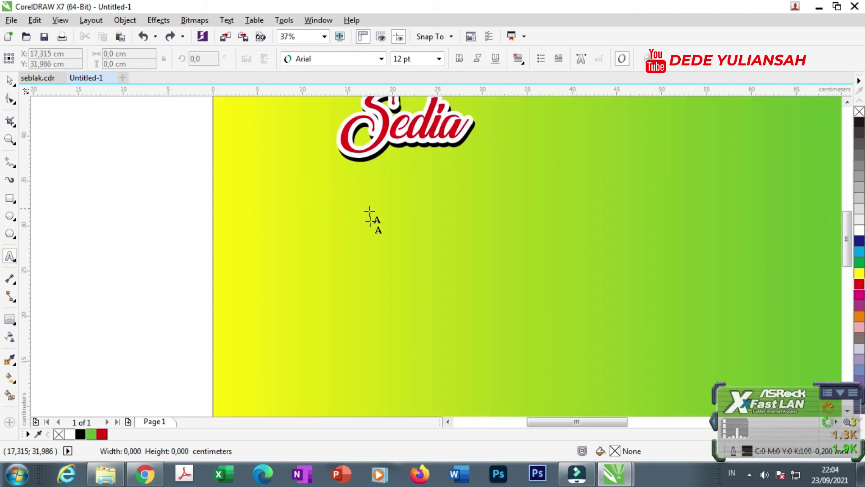
click(368, 208)
text(mu)
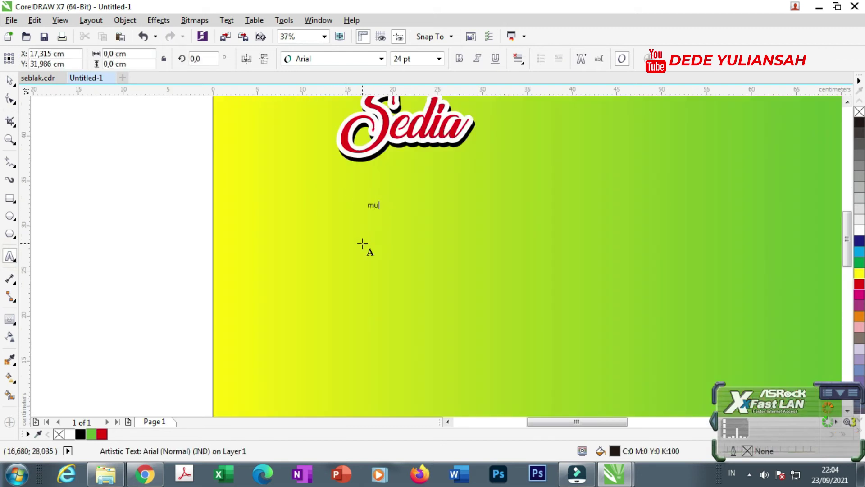
key(BackSpace)
key(BackSpace)
key(Caps_Lock)
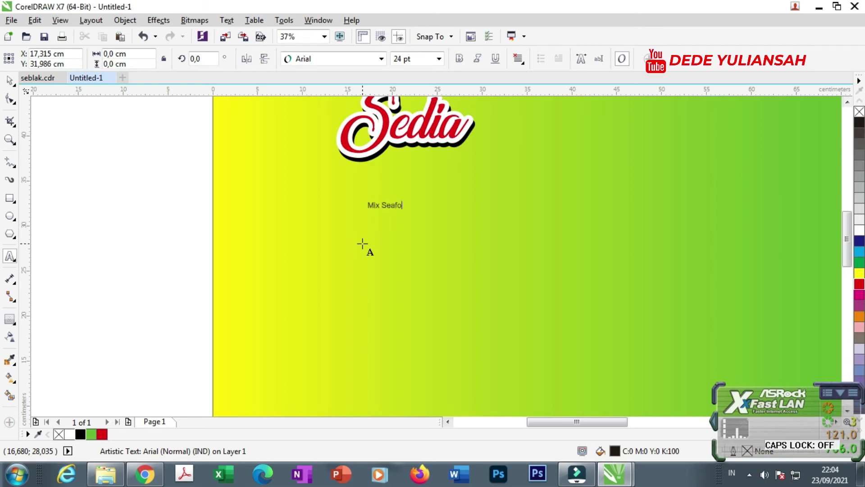
Step: Set the "Mix Seafood" text's font to Haettenschweiler and enlarge it to about 20.4 cm wide
click(11, 81)
click(313, 60)
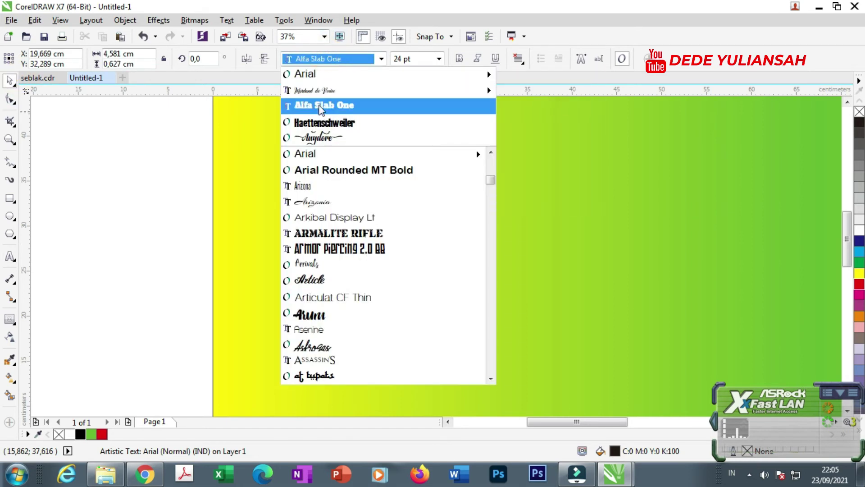
click(326, 123)
drag(402, 213, 561, 297)
Step: Add the lines "Aneka Seblak" and "Paket PPKM" below "Mix Seafood" in the same text object
scroll(196, 98, down, 2)
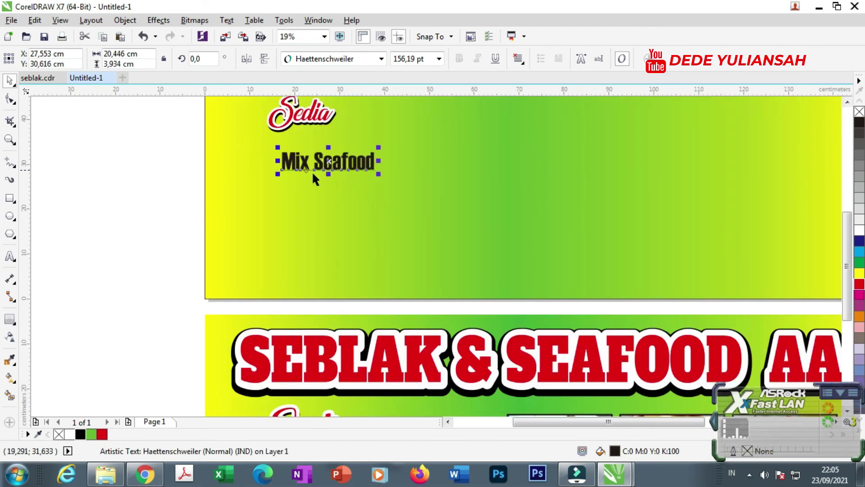
scroll(330, 171, down, 1)
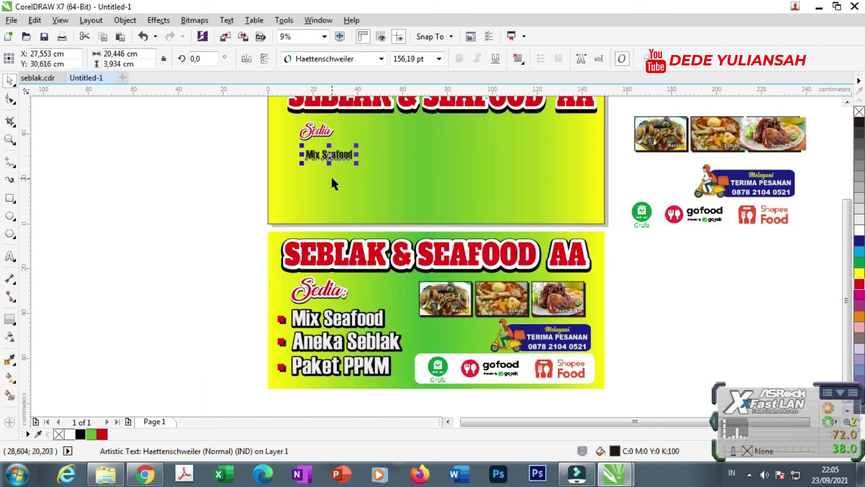
scroll(336, 166, up, 1)
scroll(357, 143, up, 1)
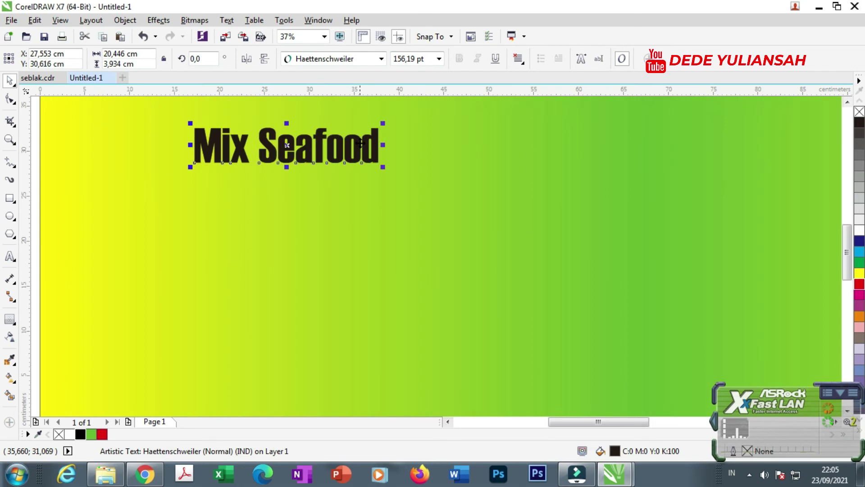
double_click(377, 149)
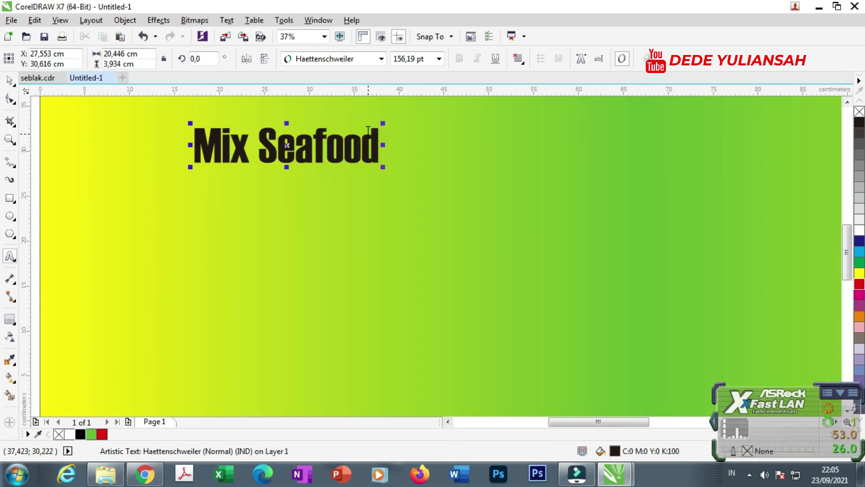
key(Return)
text(A)
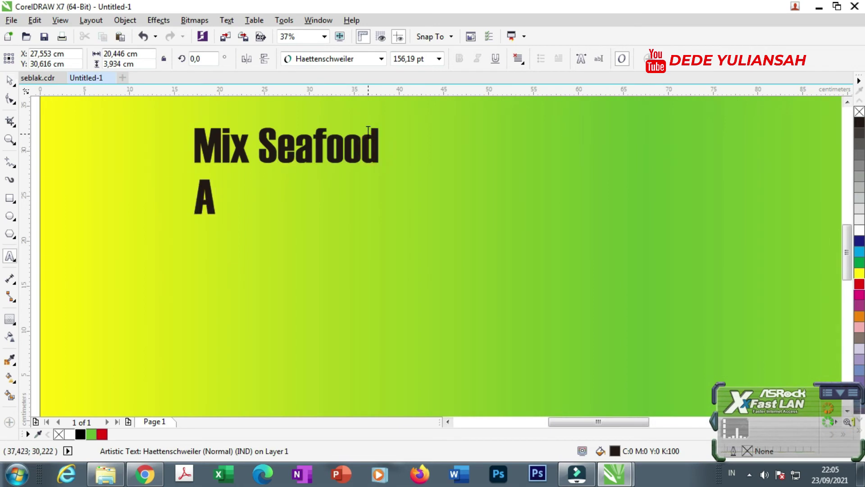
text(nek)
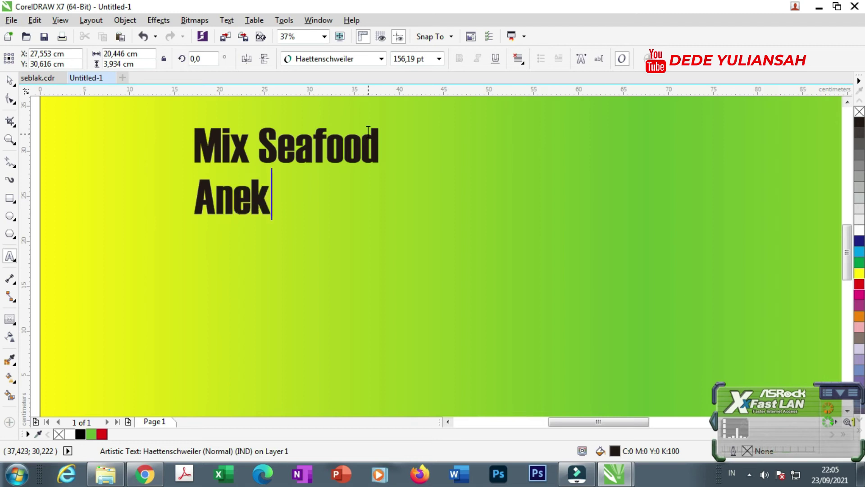
text(a Seblak)
key(Return)
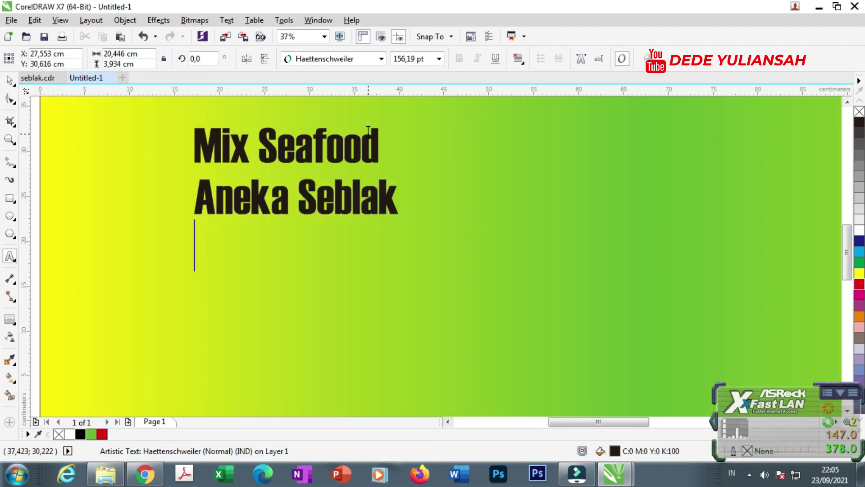
text(Paket )
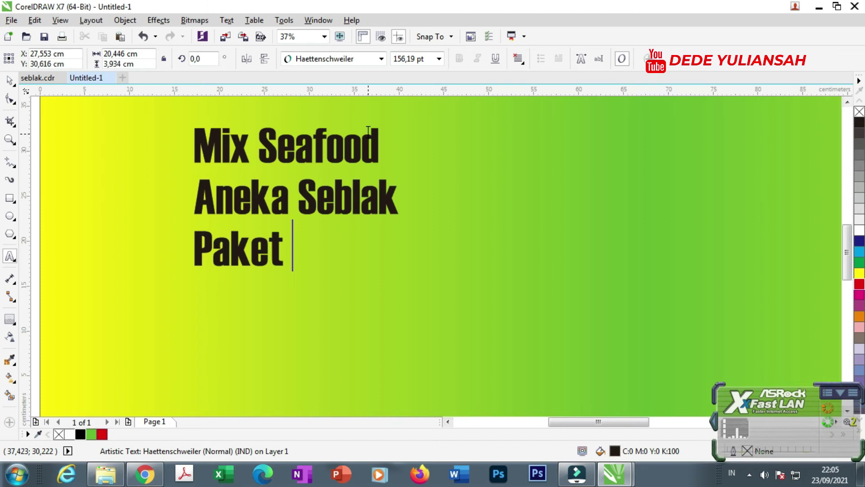
text(PPKM)
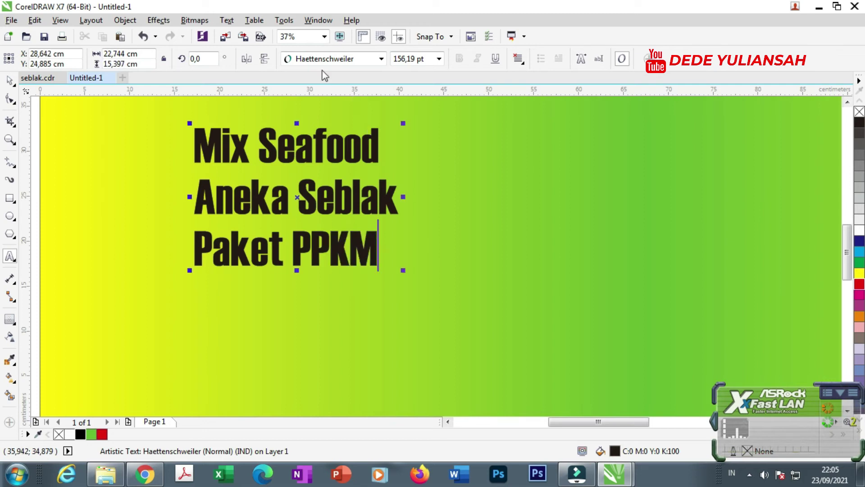
Step: Fill the three-line menu text white and enlarge it to about 39 cm wide, with its left edge under the "Sedia" heading
click(9, 80)
scroll(198, 130, down, 5)
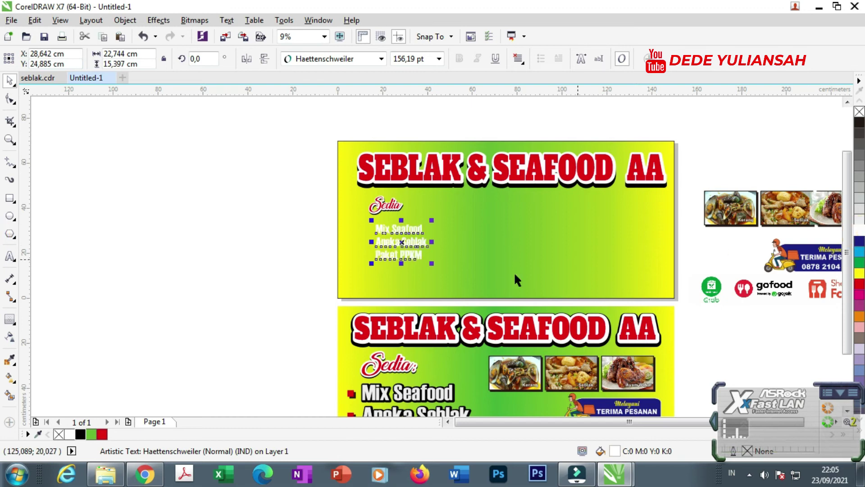
scroll(426, 269, up, 2)
drag(433, 253, 507, 324)
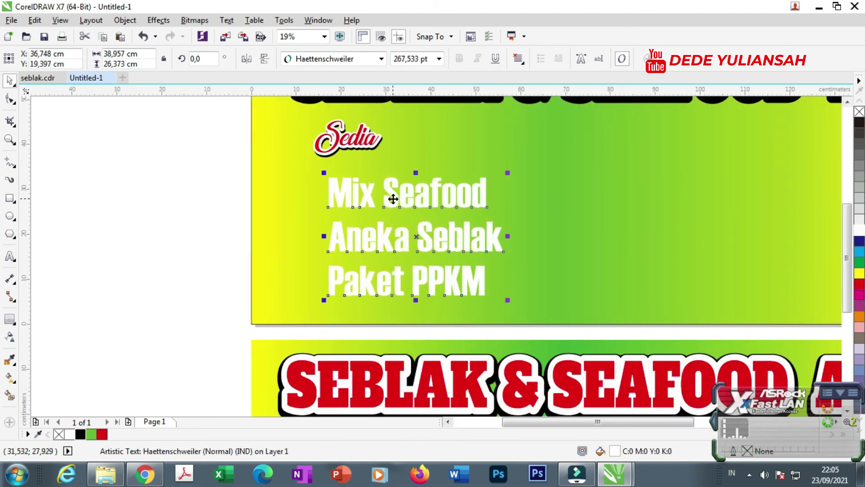
drag(394, 199, 389, 198)
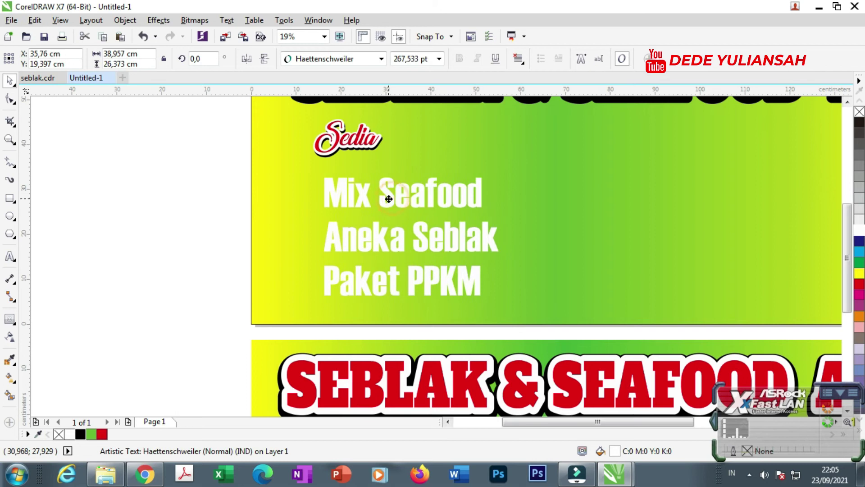
Step: Add a black outside contour around the menu text and reduce its offset to about 0.8 cm
click(9, 320)
click(574, 59)
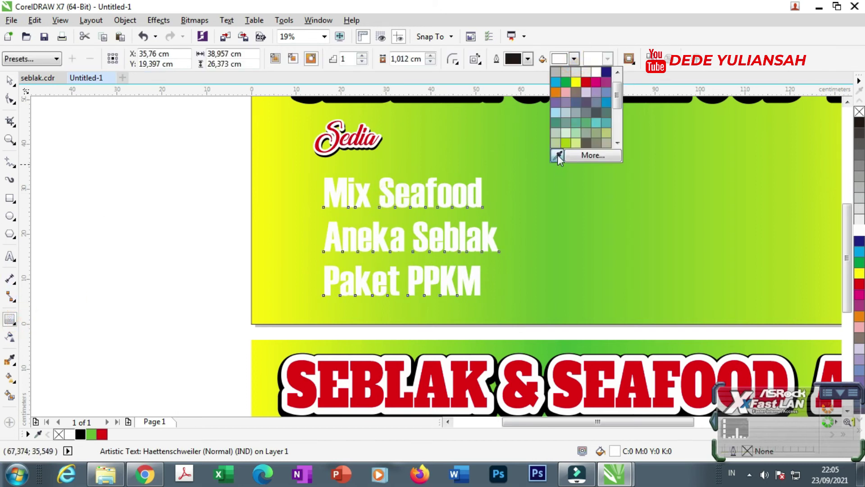
click(558, 153)
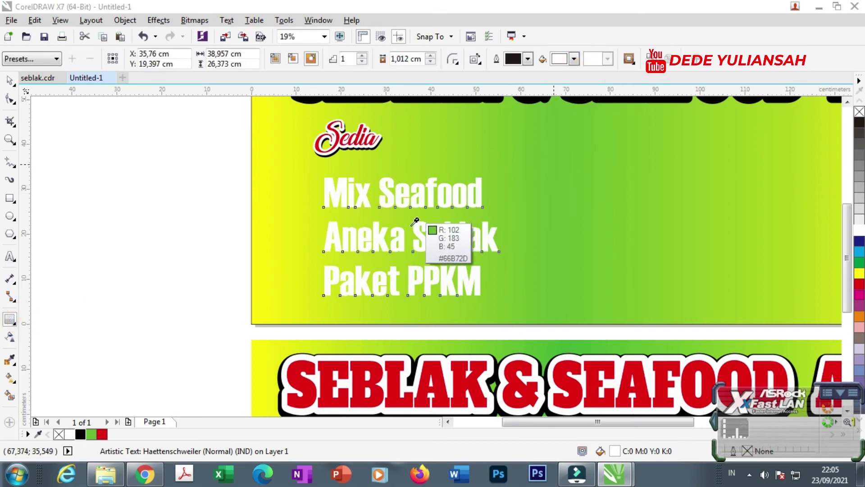
click(80, 434)
scroll(324, 237, up, 3)
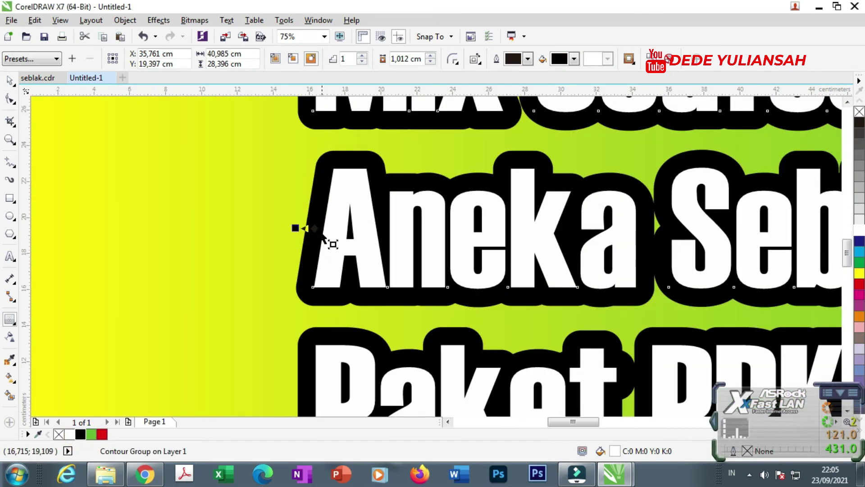
drag(295, 227, 299, 228)
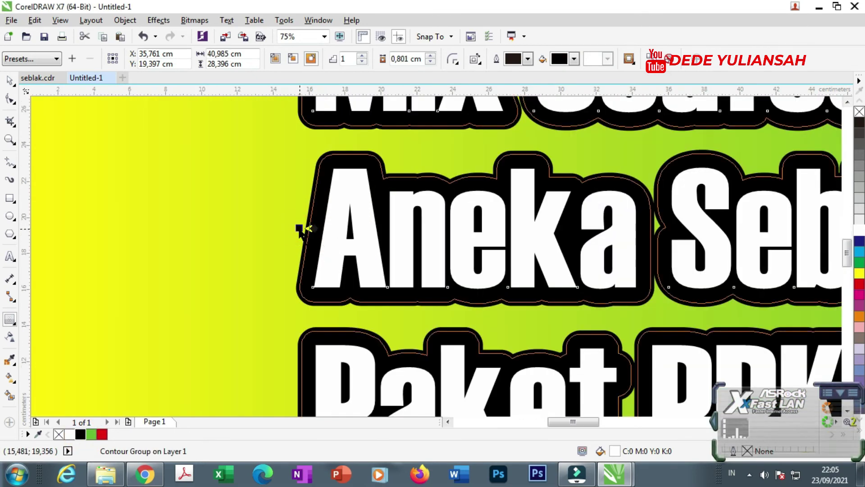
Step: Draw a square about 2.54 cm wide just before the "Mix Seafood" line as a bullet
scroll(353, 183, down, 5)
click(11, 82)
scroll(361, 160, up, 2)
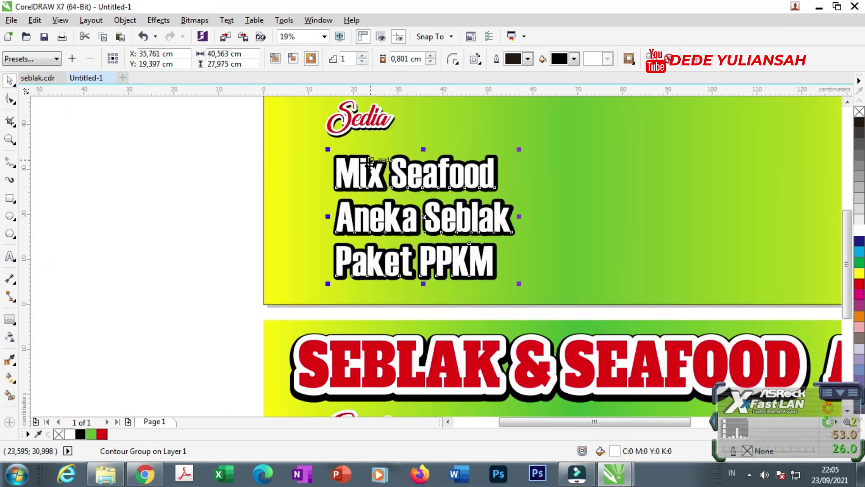
click(127, 188)
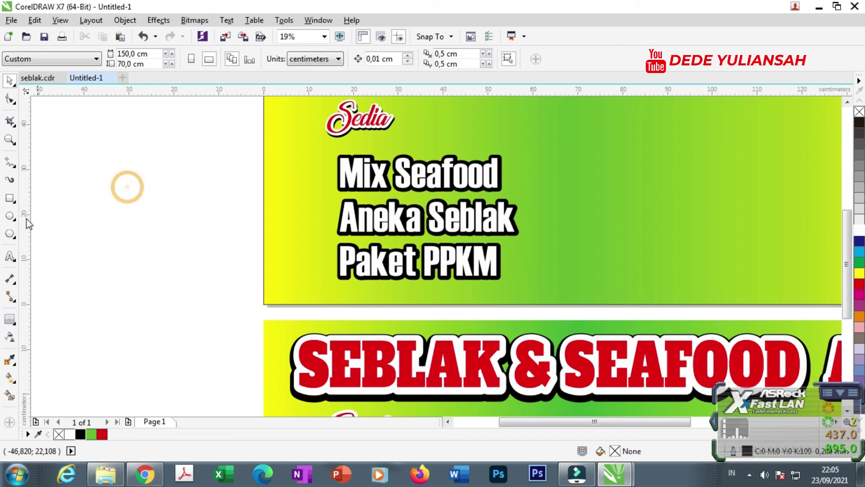
click(10, 198)
scroll(357, 186, down, 2)
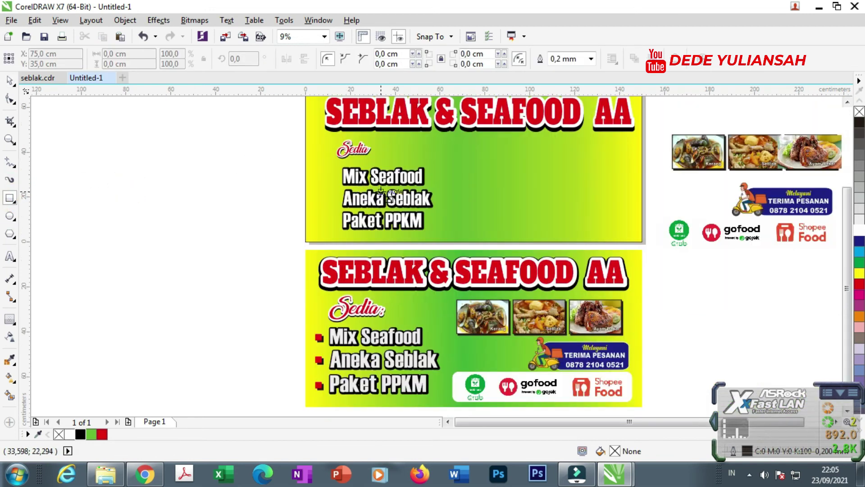
scroll(357, 186, up, 2)
scroll(272, 156, up, 2)
mouse_move(277, 159)
mouse_down()
mouse_move(286, 172)
mouse_move(280, 167)
mouse_up()
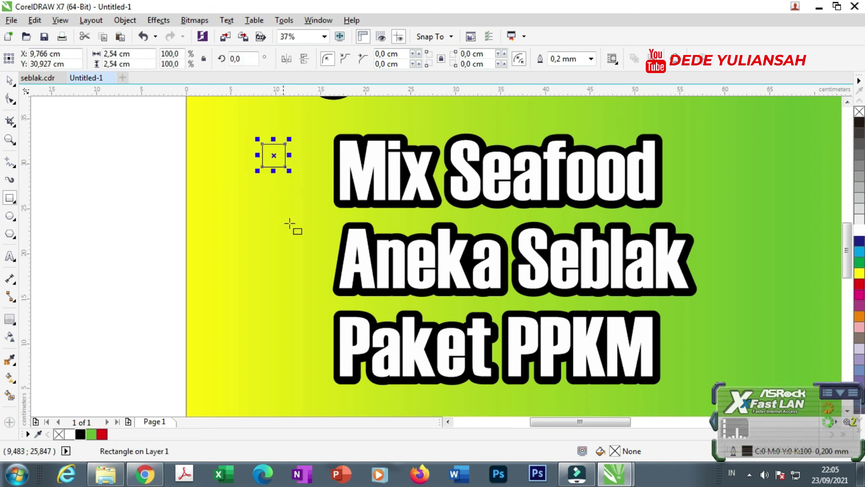
Step: Fill the bullet square red and remove its outline
click(105, 435)
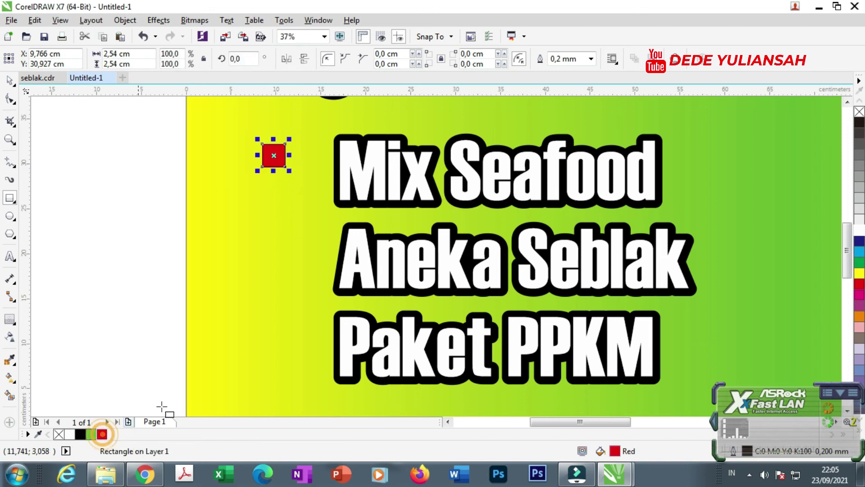
click(11, 81)
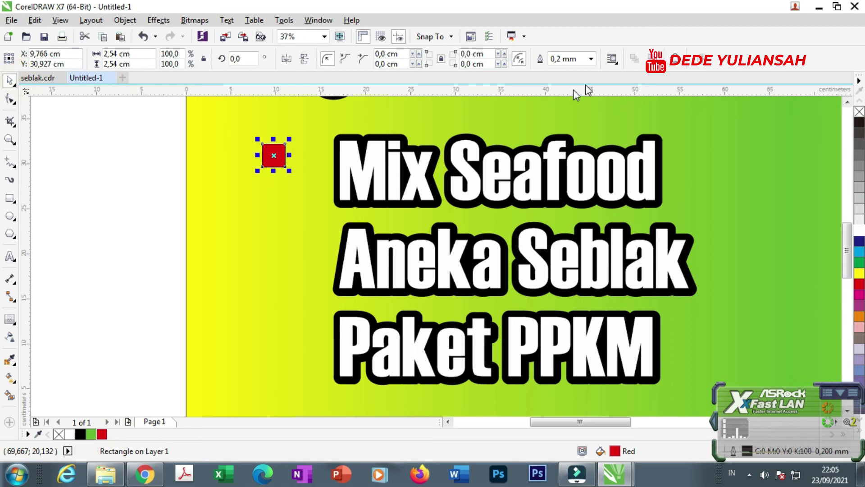
right_click(859, 111)
Step: Duplicate the red square slightly up and to the left of the original and bring the copy to the front
scroll(282, 158, up, 1)
mouse_move(264, 148)
mouse_down()
mouse_move(282, 163)
mouse_move(258, 134)
mouse_up()
click(275, 155)
right_click(265, 131)
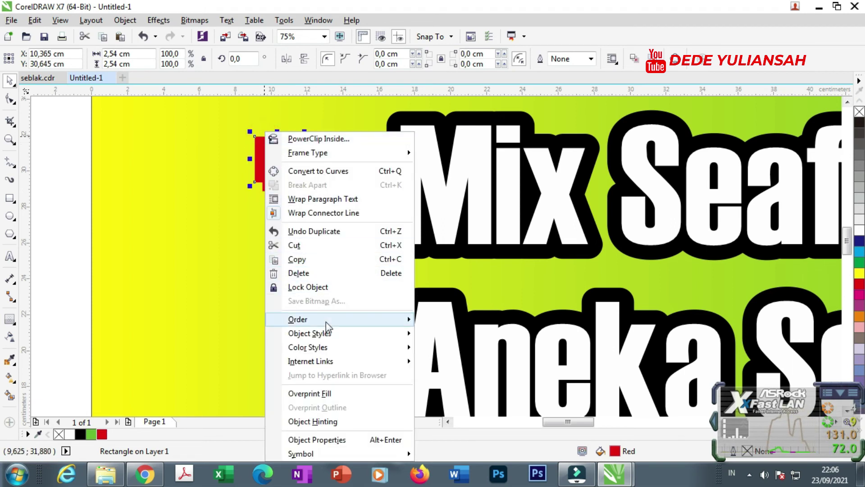
click(464, 321)
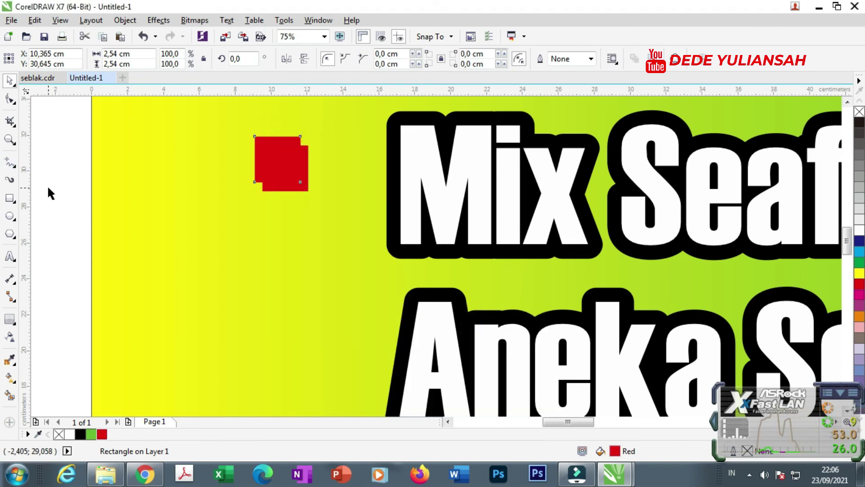
Step: Fill the rear square black so it forms the bullet's shadow
click(49, 193)
click(290, 189)
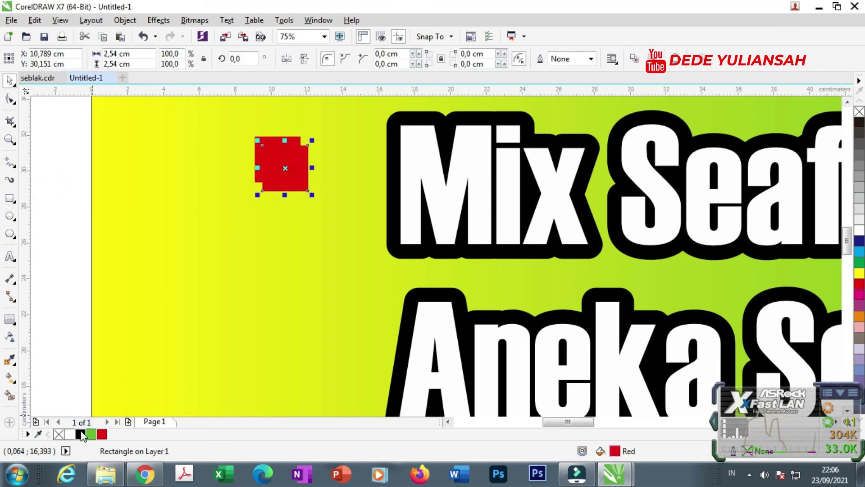
click(81, 434)
Step: Group the red and black squares and place a copy of the bullet beside "Aneka Seblak"
drag(53, 123, 315, 258)
key(ctrl+g)
scroll(309, 157, down, 1)
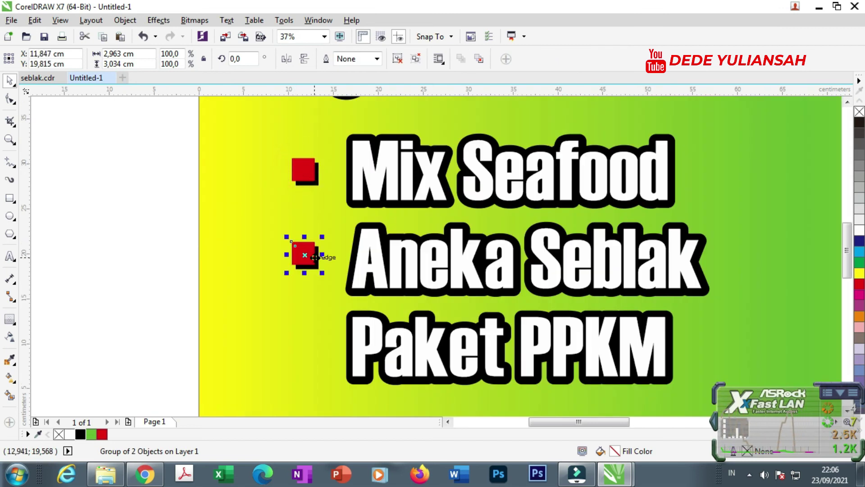
Step: Duplicate the bullet with 0.5 cm horizontal and vertical offsets and move the copy beside "Paket PPKM"
key(ctrl+d)
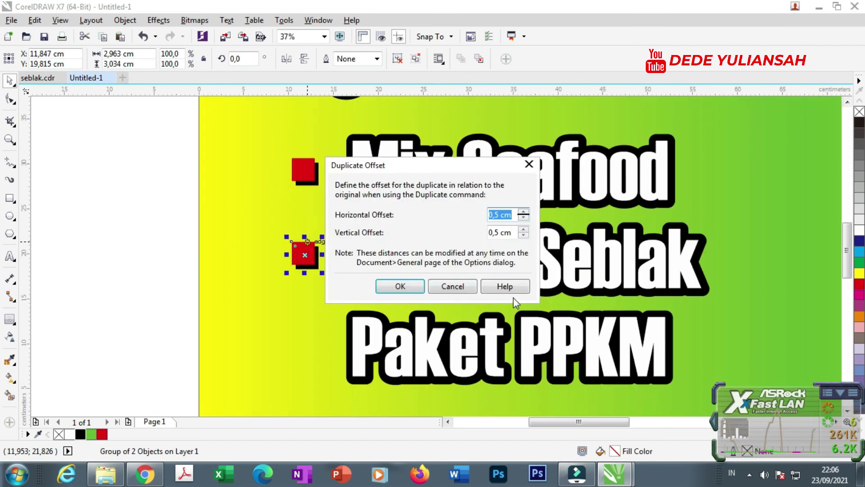
click(410, 285)
drag(314, 246, 314, 346)
Step: Align the three menu bullets along their left edges
drag(176, 139, 343, 372)
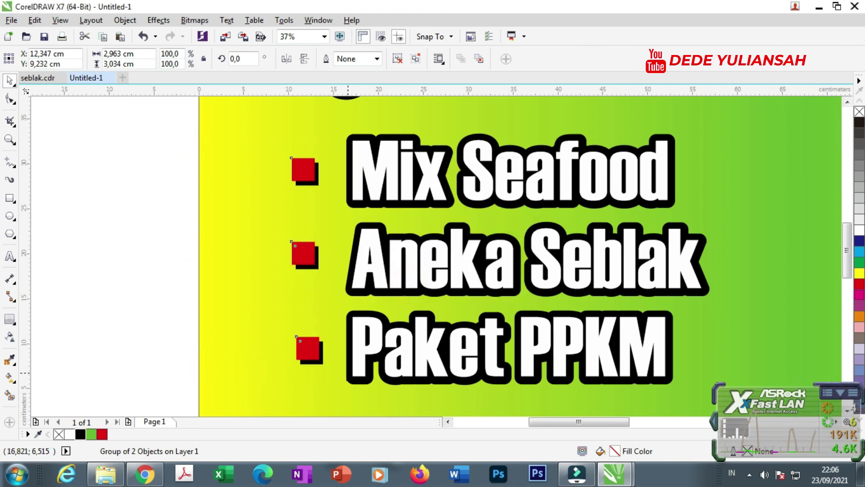
key(l)
scroll(283, 291, down, 4)
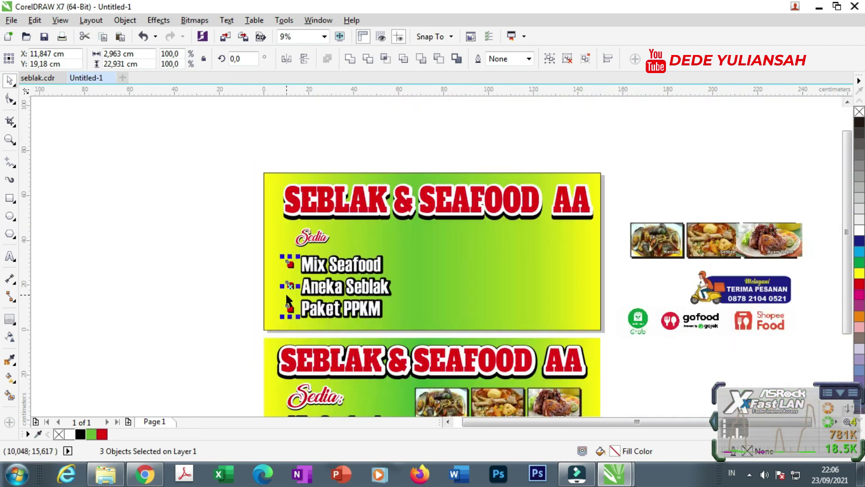
click(192, 252)
Step: Enlarge the "Sedia" heading to about 21 cm wide and shift it slightly right above the menu list, following the sample
scroll(252, 234, down, 1)
scroll(299, 356, up, 3)
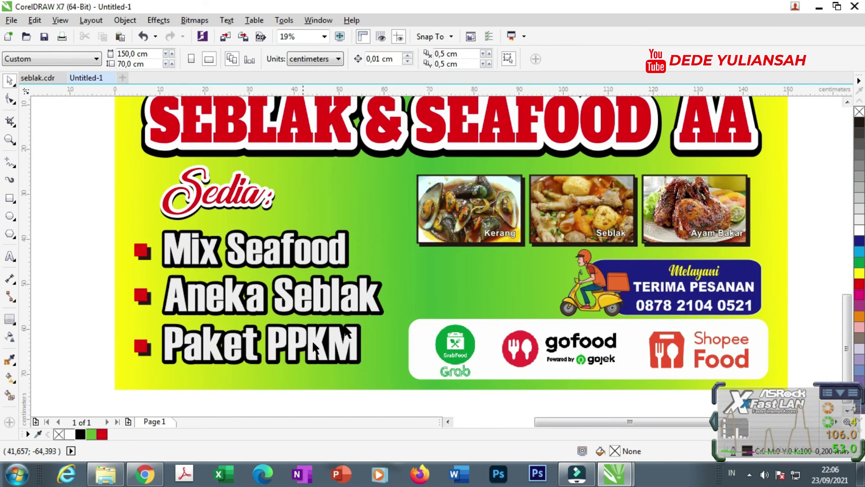
scroll(315, 347, down, 3)
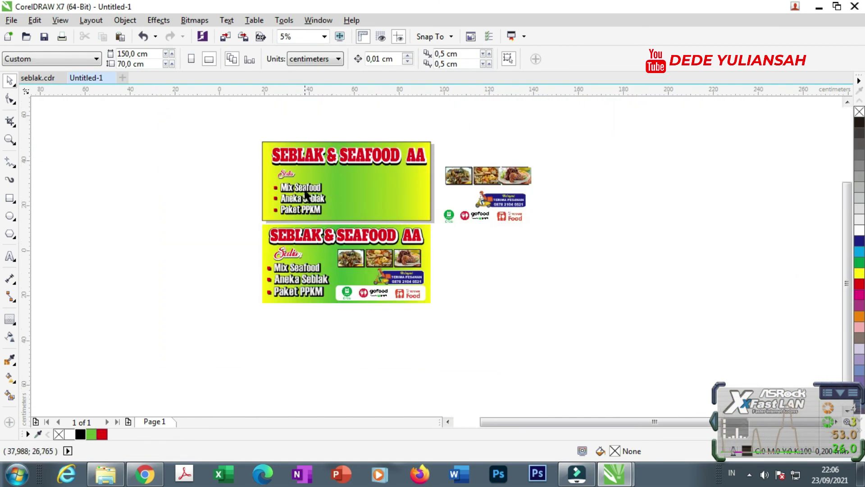
scroll(308, 200, up, 2)
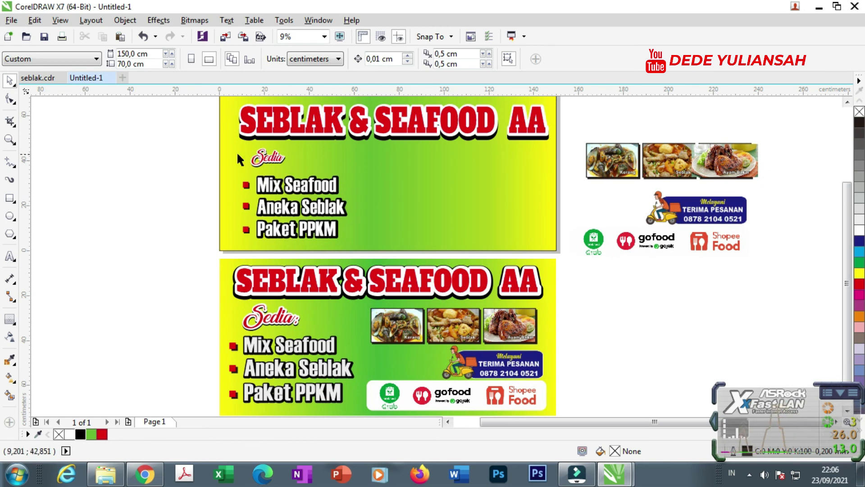
drag(157, 149, 298, 175)
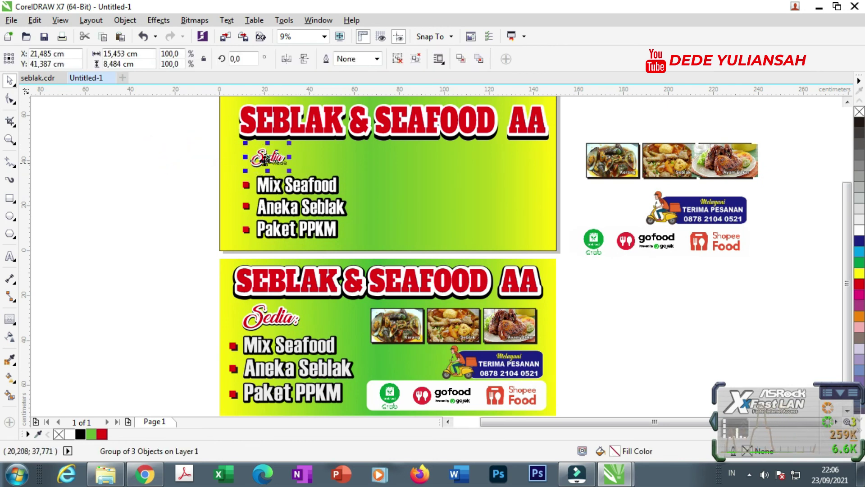
mouse_move(290, 143)
mouse_down()
mouse_move(281, 153)
mouse_move(290, 154)
mouse_up()
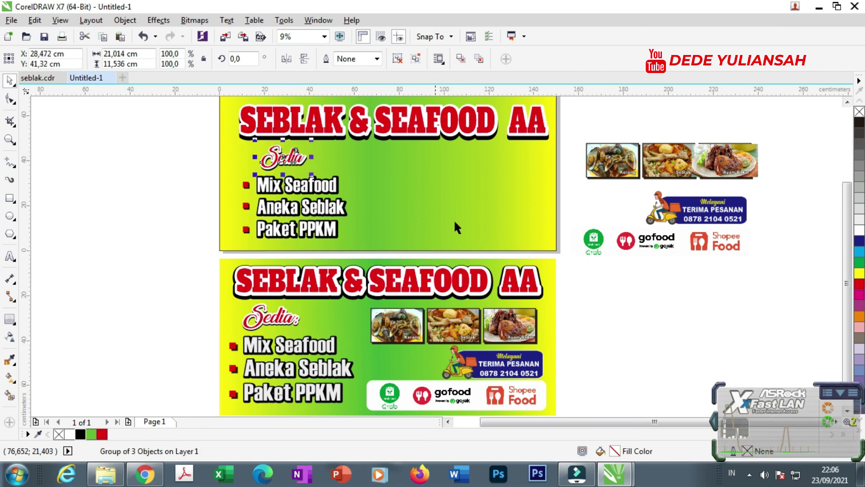
Step: Move the food photos, order badge and delivery-app logos together from outside the page onto the banner's right half
click(662, 284)
drag(797, 288, 567, 130)
drag(622, 171, 412, 171)
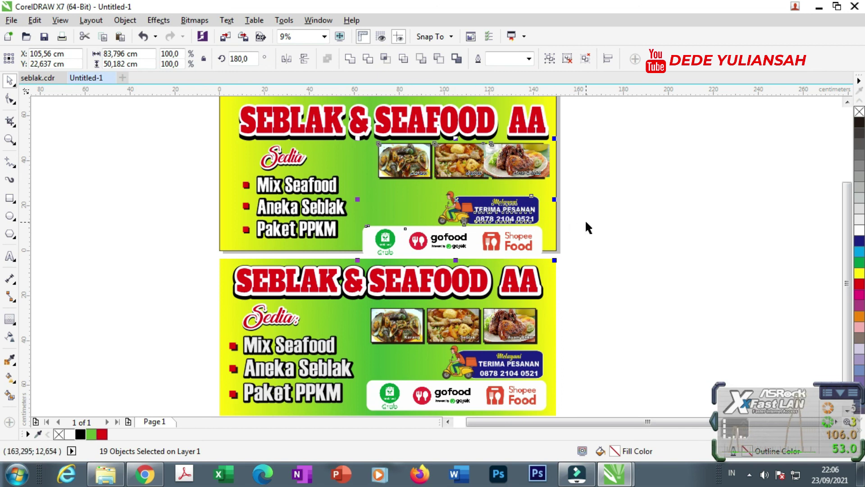
Step: Move the order badge and delivery-logo panel up about 2.3 cm and right about 1.4 cm to fit inside the banner
drag(623, 256, 344, 178)
scroll(527, 216, up, 2)
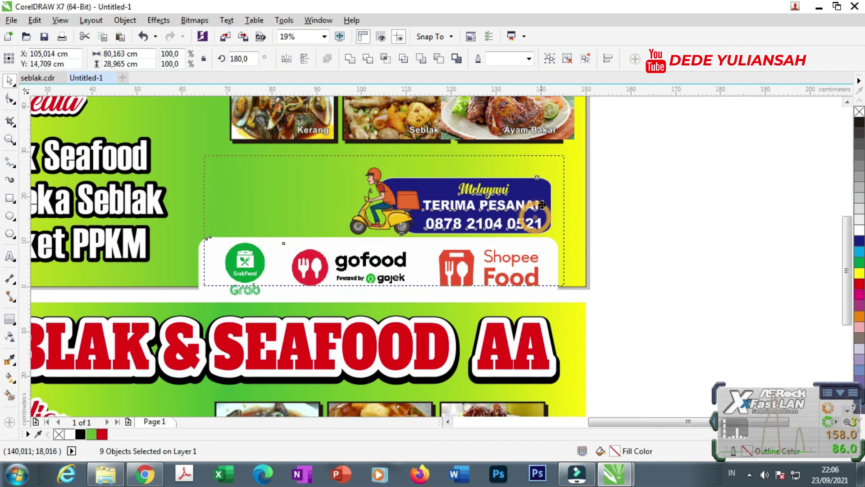
drag(544, 205, 546, 199)
scroll(525, 215, down, 3)
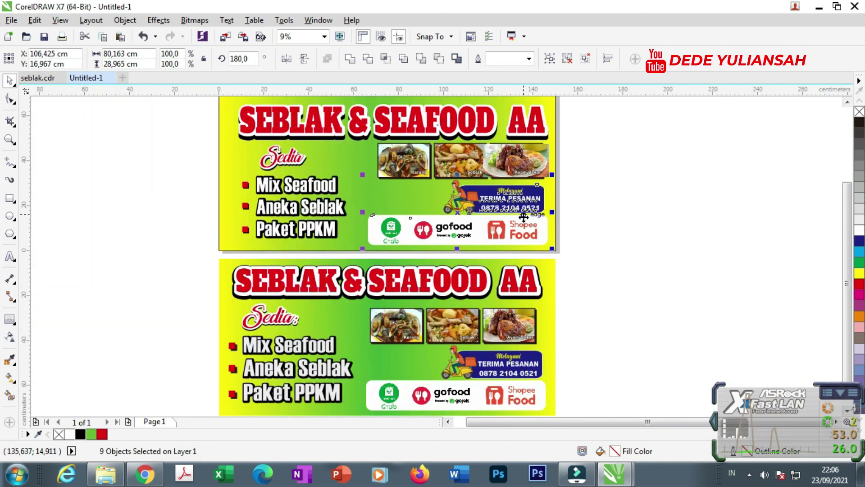
click(616, 238)
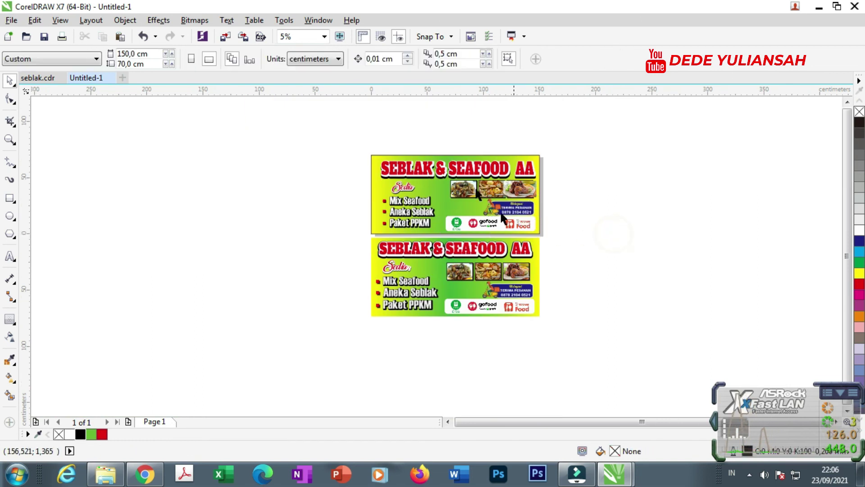
Step: Zoom in on the recreated banner to inspect its complete layout
scroll(444, 162, up, 1)
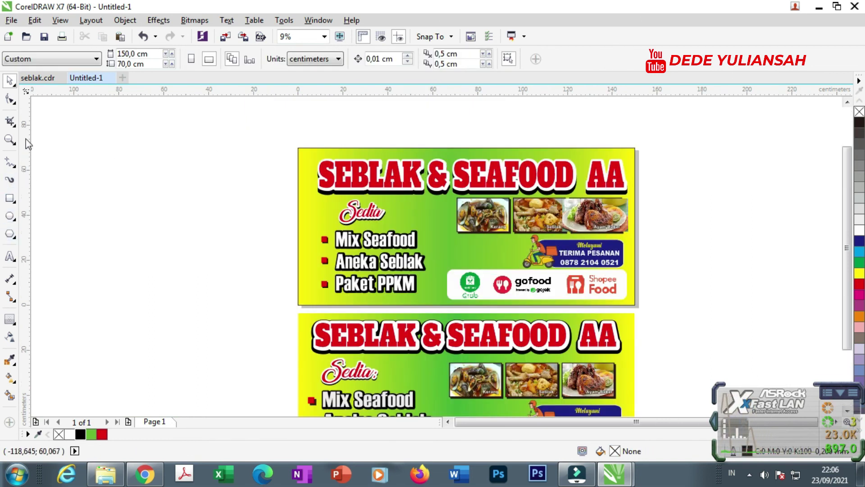
click(9, 139)
drag(288, 137, 666, 318)
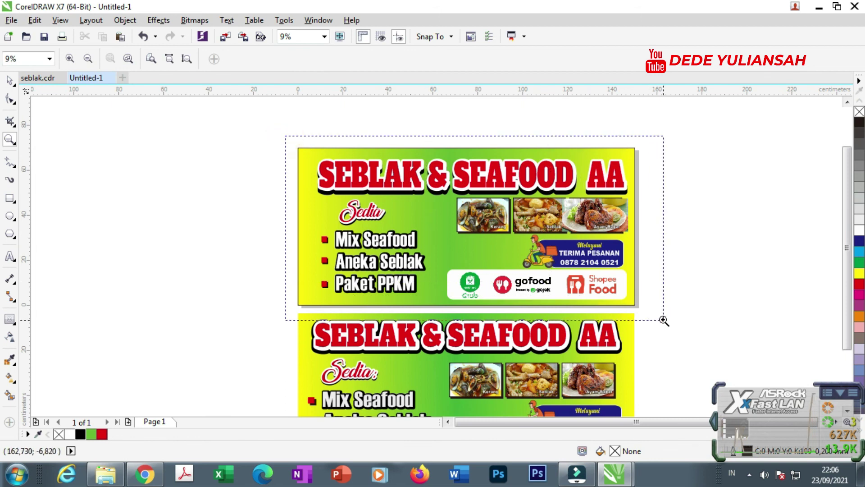